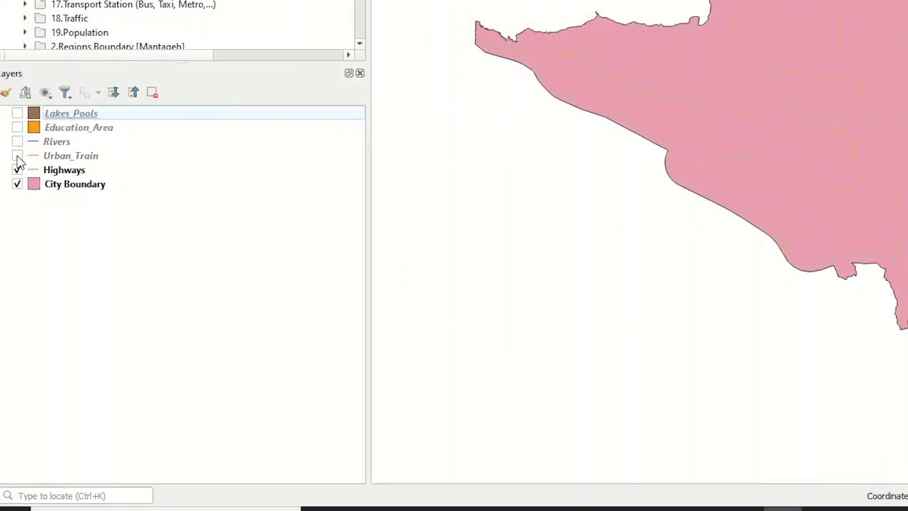
Turn on the Urban_Train layer so all six Tehran layers draw on the map.
{"action": "left_click", "coordinate": [17, 156], "text": "ctrl"}
Open Lakes_Pools properties on Symbology, keep Single Symbol, and select its Simple Fill.
{"action": "left_click", "coordinate": [128, 115]}
{"action": "right_click", "coordinate": [128, 115]}
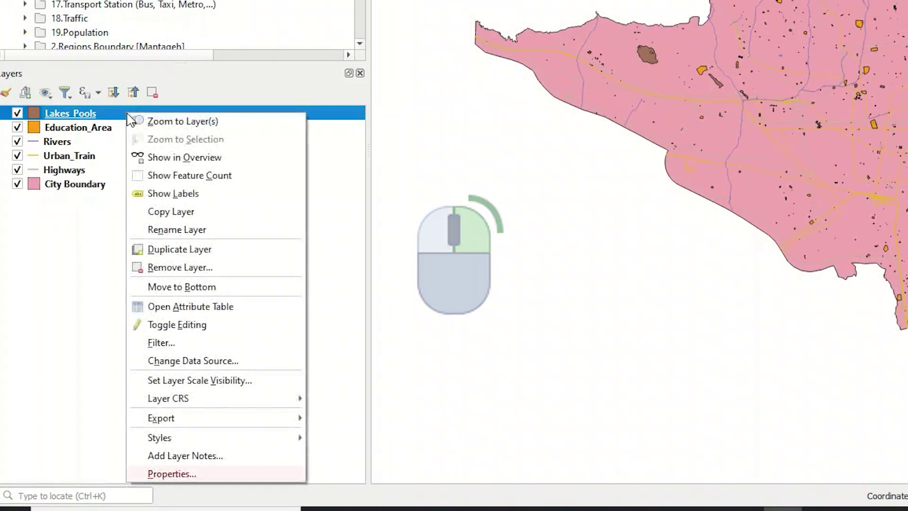
{"action": "left_click", "coordinate": [202, 474]}
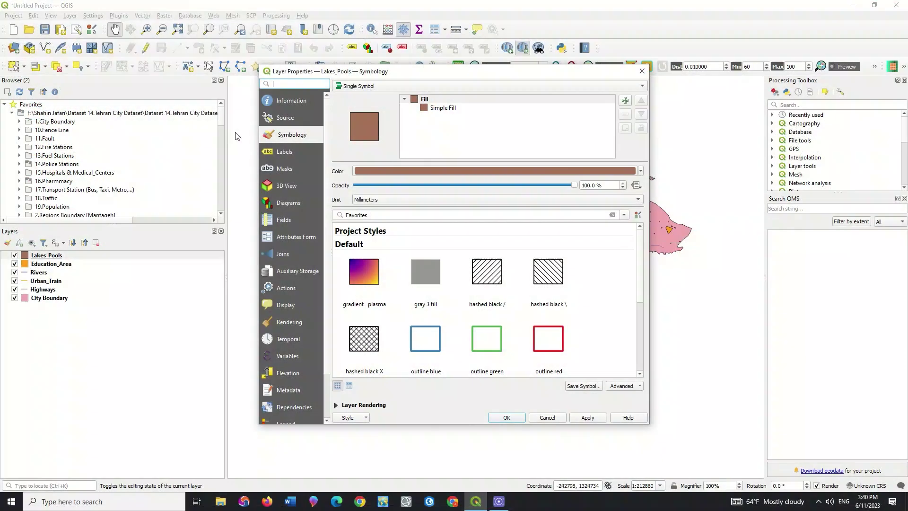
{"action": "left_click_drag", "start_coordinate": [421, 74], "coordinate": [164, 49]}
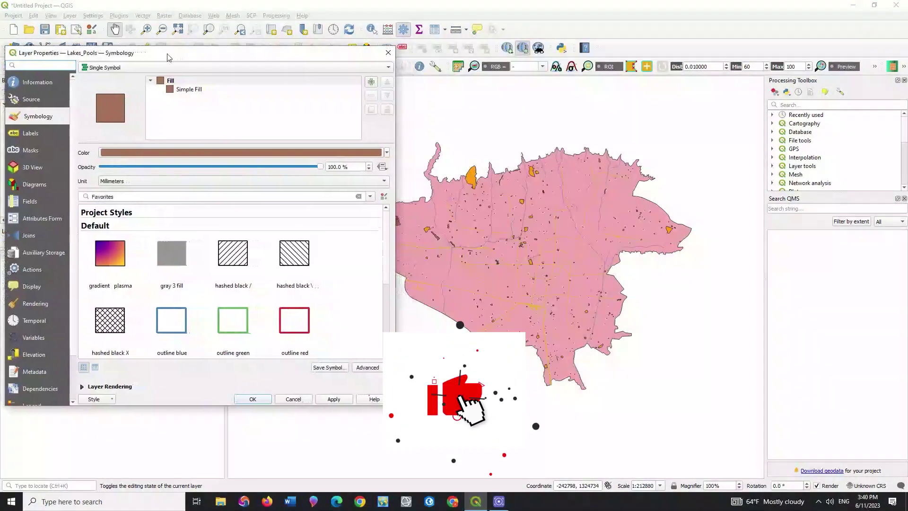
{"action": "left_click", "coordinate": [125, 60]}
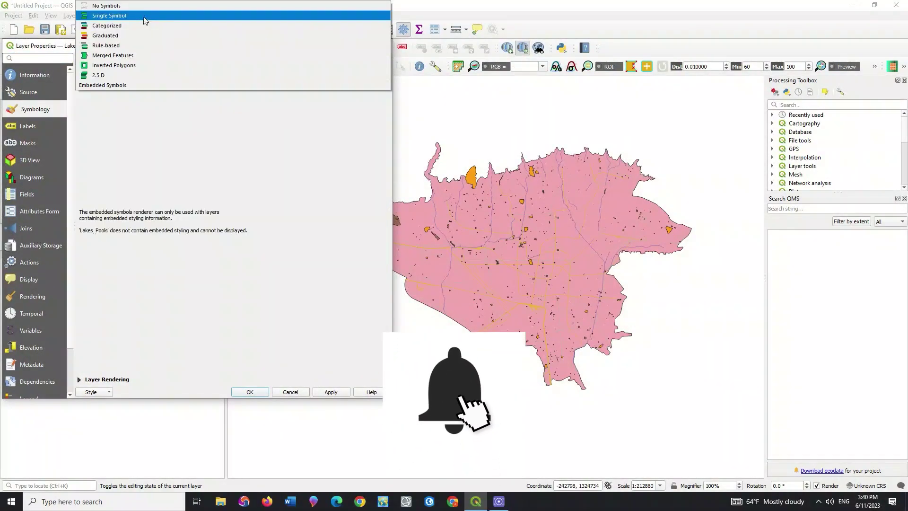
{"action": "left_click", "coordinate": [126, 59]}
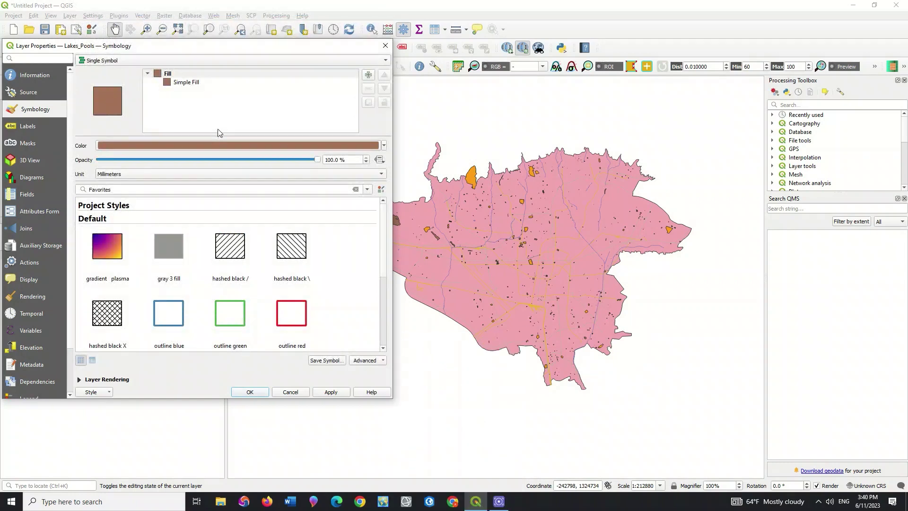
{"action": "left_click", "coordinate": [178, 75]}
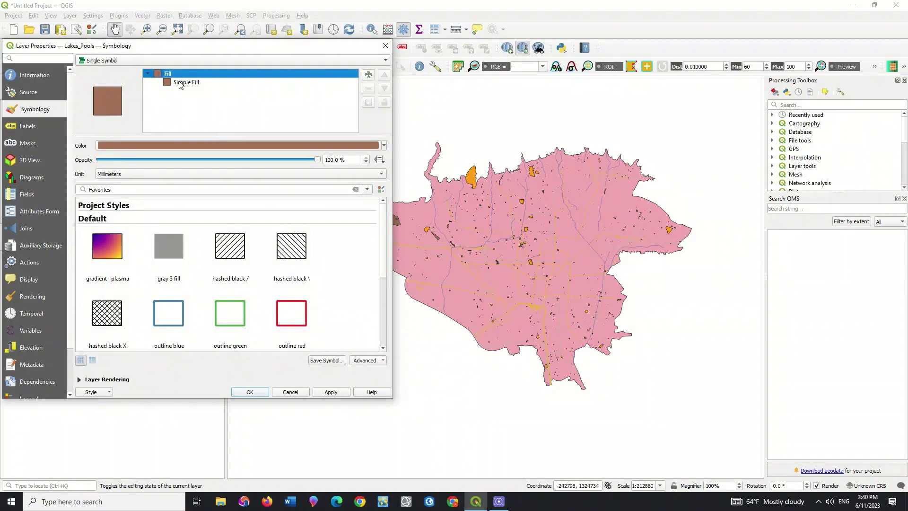
{"action": "left_click", "coordinate": [180, 83]}
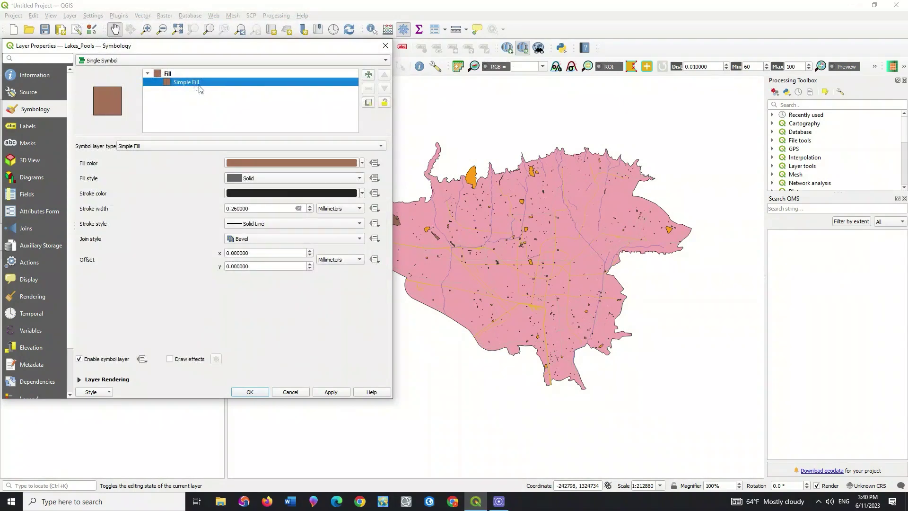
Try a new Lakes_Pools fill colour in the colour picker, entering 00255, and apply it.
{"action": "left_click", "coordinate": [148, 150]}
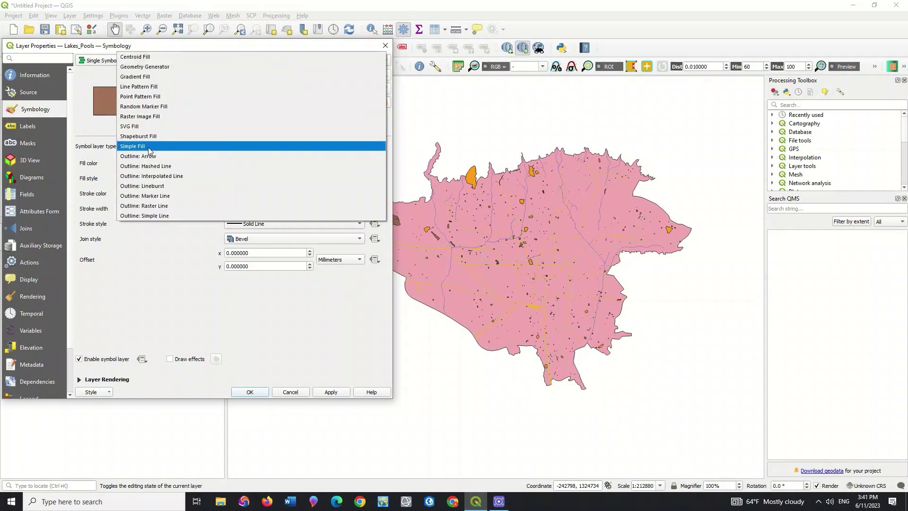
{"action": "left_click", "coordinate": [148, 150]}
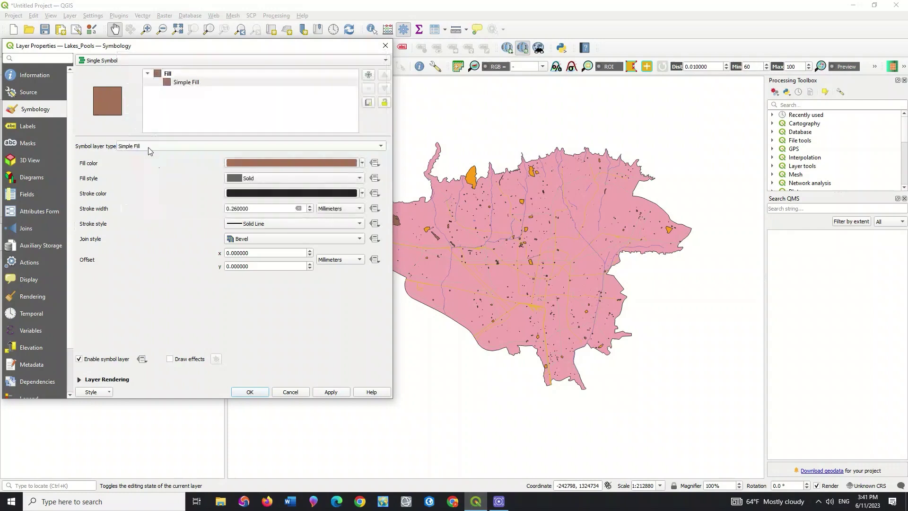
{"action": "left_click", "coordinate": [251, 163]}
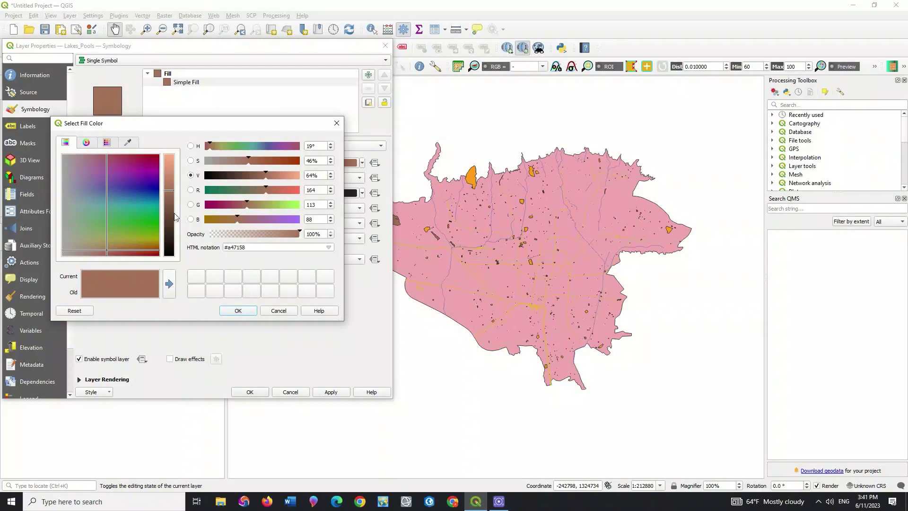
{"action": "mouse_move", "coordinate": [150, 186]}
{"action": "left_mouse_down"}
{"action": "mouse_move", "coordinate": [118, 166]}
{"action": "mouse_move", "coordinate": [95, 175]}
{"action": "mouse_move", "coordinate": [113, 220]}
{"action": "mouse_move", "coordinate": [141, 173]}
{"action": "left_mouse_up"}
{"action": "left_click", "coordinate": [85, 143]}
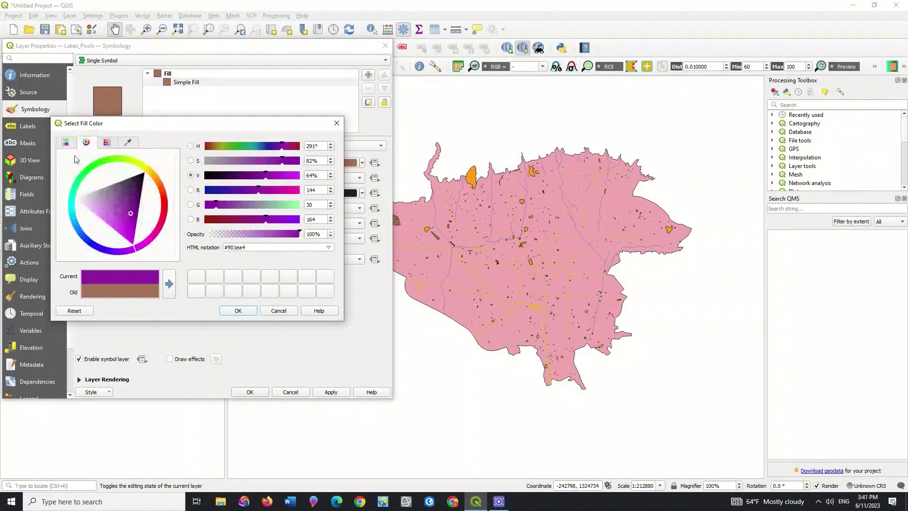
{"action": "mouse_move", "coordinate": [104, 201]}
{"action": "left_mouse_down"}
{"action": "mouse_move", "coordinate": [145, 170]}
{"action": "mouse_move", "coordinate": [117, 161]}
{"action": "mouse_move", "coordinate": [88, 177]}
{"action": "mouse_move", "coordinate": [80, 206]}
{"action": "mouse_move", "coordinate": [106, 250]}
{"action": "left_mouse_up"}
{"action": "left_click", "coordinate": [108, 242]}
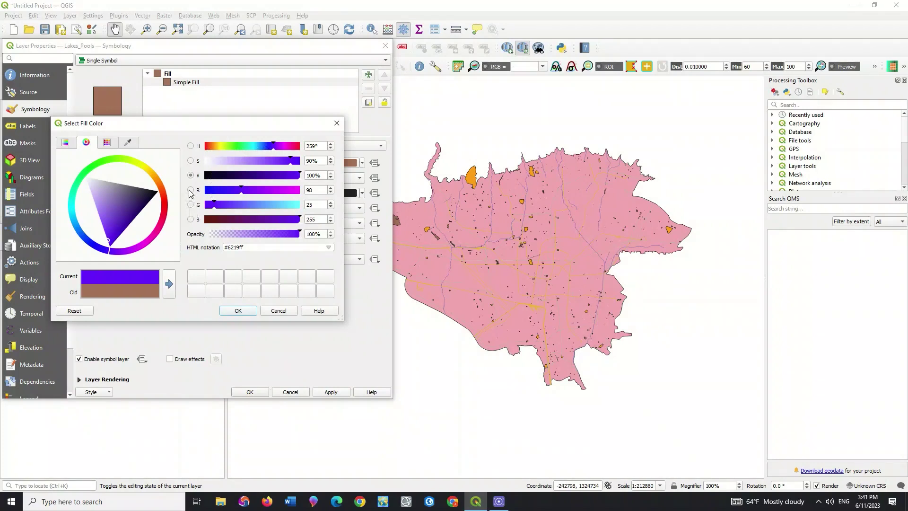
{"action": "scroll", "coordinate": [333, 190], "scroll_direction": "up", "scroll_amount": 4}
{"action": "scroll", "coordinate": [332, 193], "scroll_direction": "down", "scroll_amount": 3}
{"action": "scroll", "coordinate": [331, 205], "scroll_direction": "up", "scroll_amount": 2}
{"action": "type", "text": "0"}
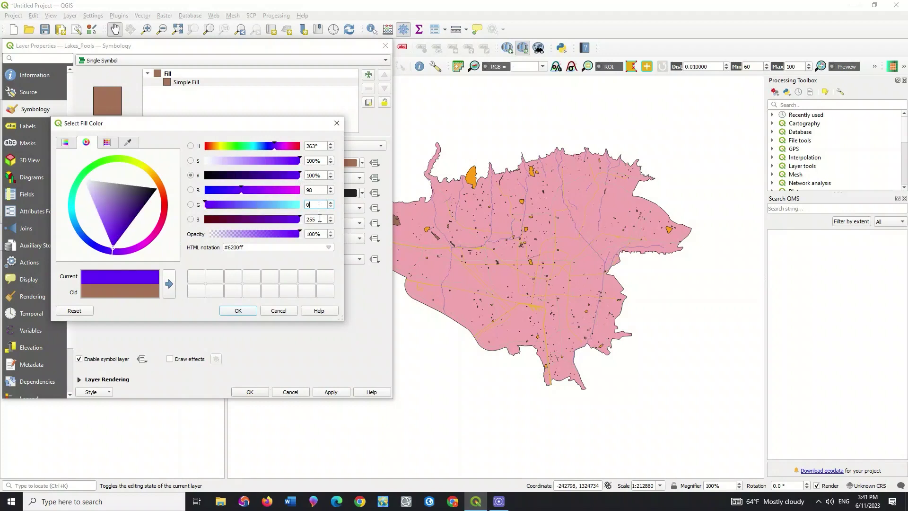
{"action": "type", "text": "0"}
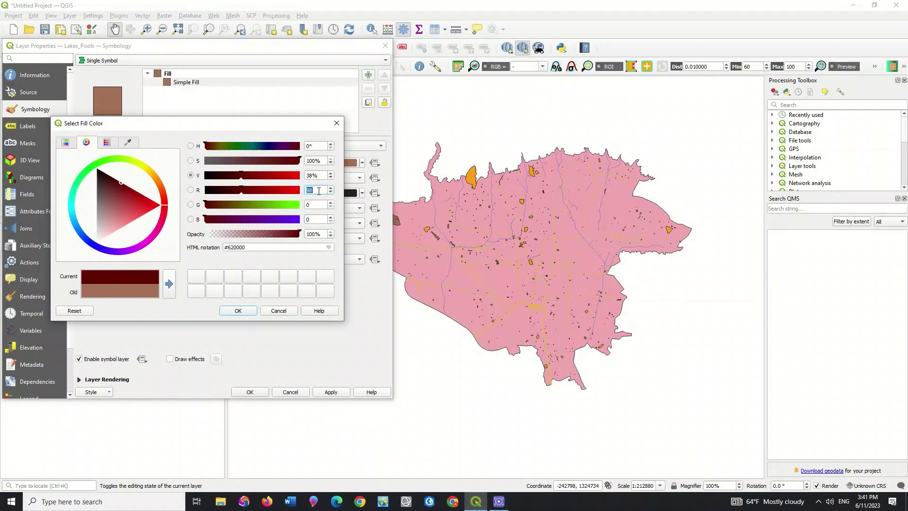
{"action": "type", "text": "255"}
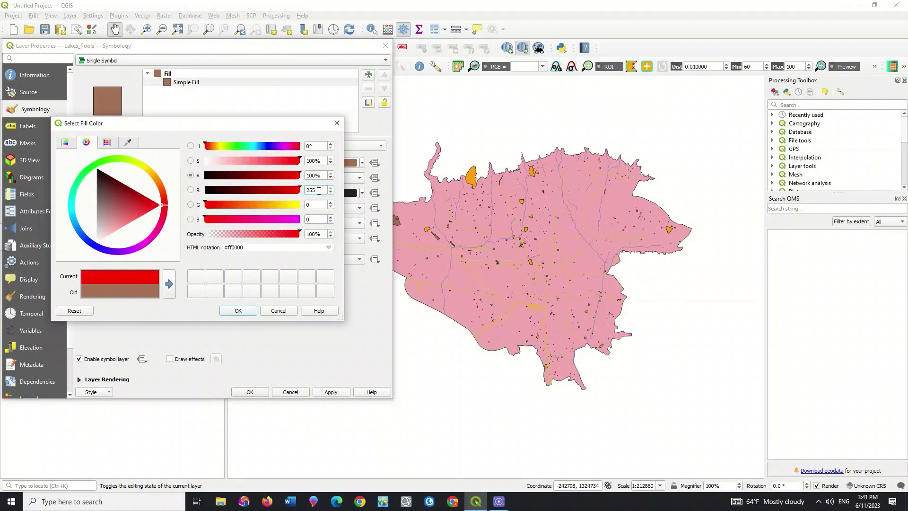
{"action": "left_click", "coordinate": [249, 311]}
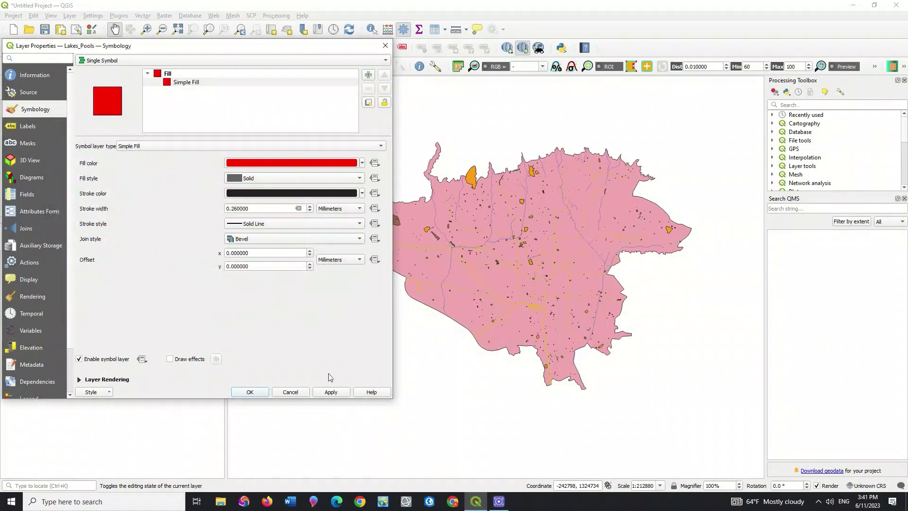
{"action": "left_click", "coordinate": [339, 395]}
Set the Lakes_Pools fill to blue (#0008ff), apply it, and close the properties.
{"action": "left_click", "coordinate": [346, 164]}
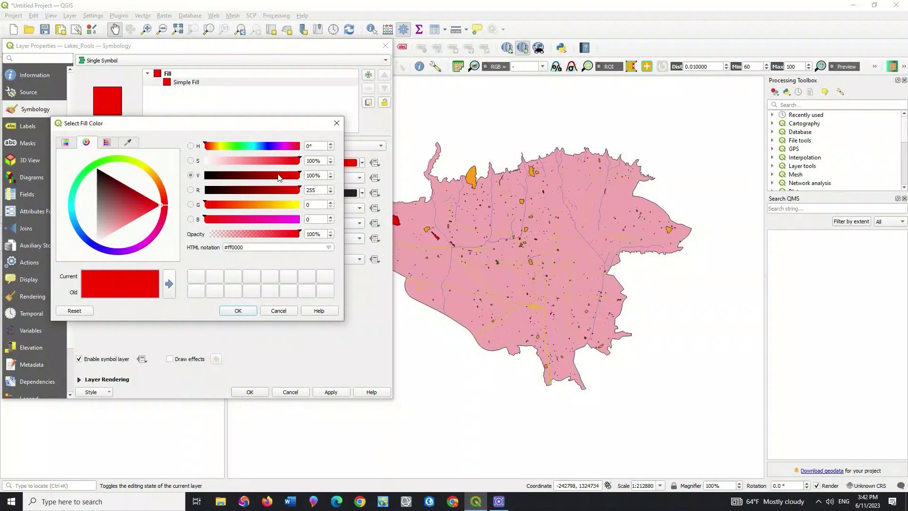
{"action": "left_click", "coordinate": [95, 246]}
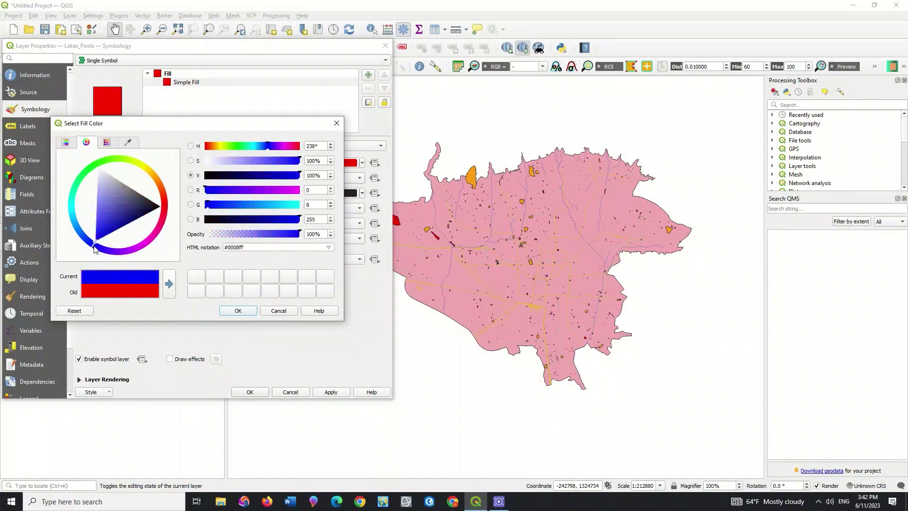
{"action": "left_click", "coordinate": [245, 311]}
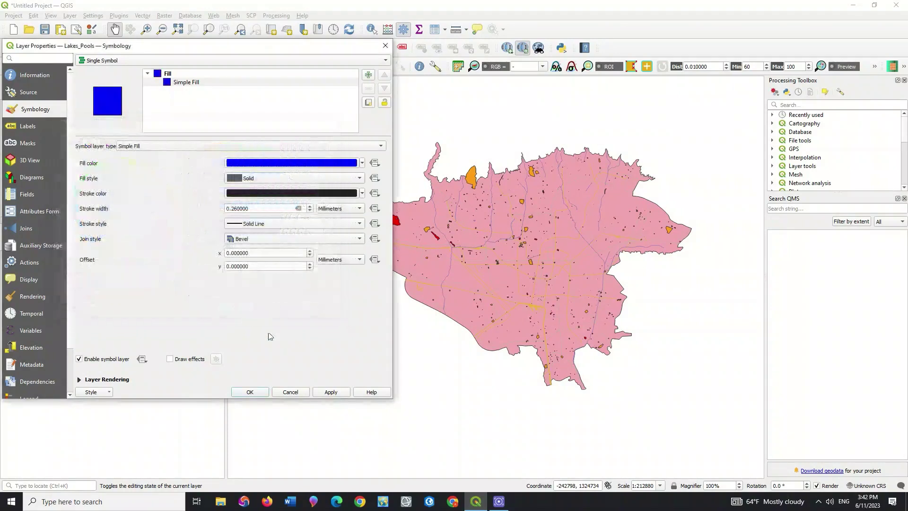
{"action": "left_click", "coordinate": [334, 392]}
{"action": "left_click", "coordinate": [262, 392]}
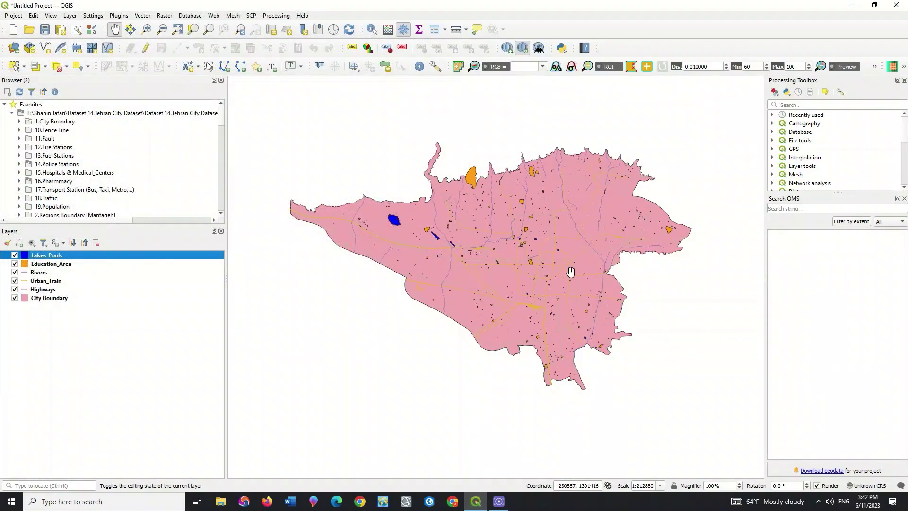
Give Education_Area the 'simple red fill' preset at 100% opacity and confirm it.
{"action": "left_click", "coordinate": [82, 266]}
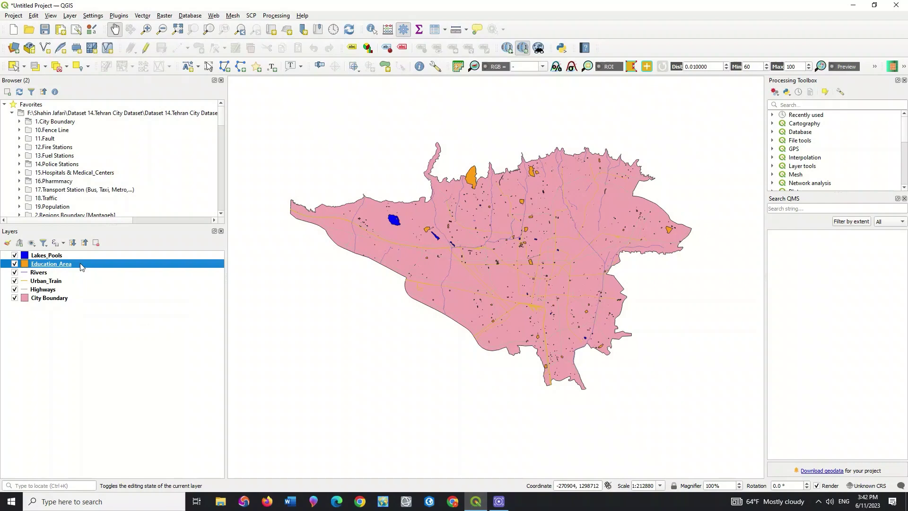
{"action": "right_click", "coordinate": [81, 266]}
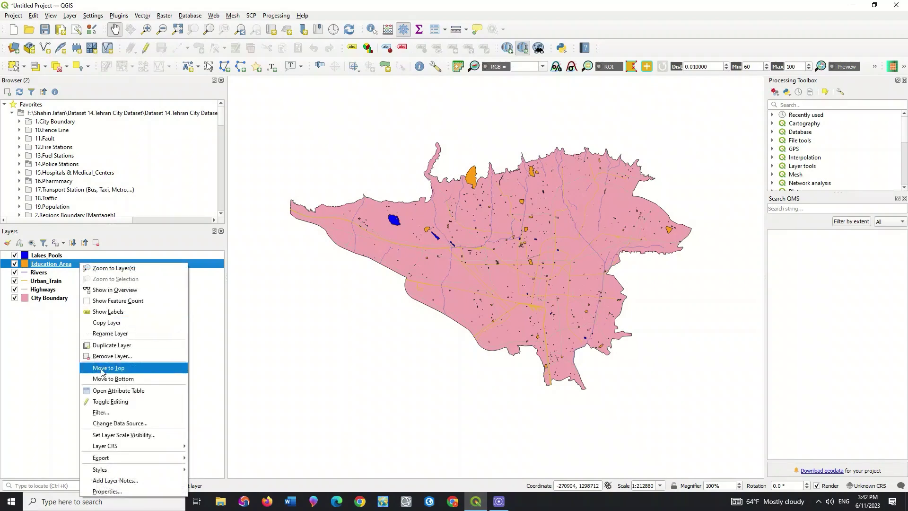
{"action": "left_click", "coordinate": [125, 491]}
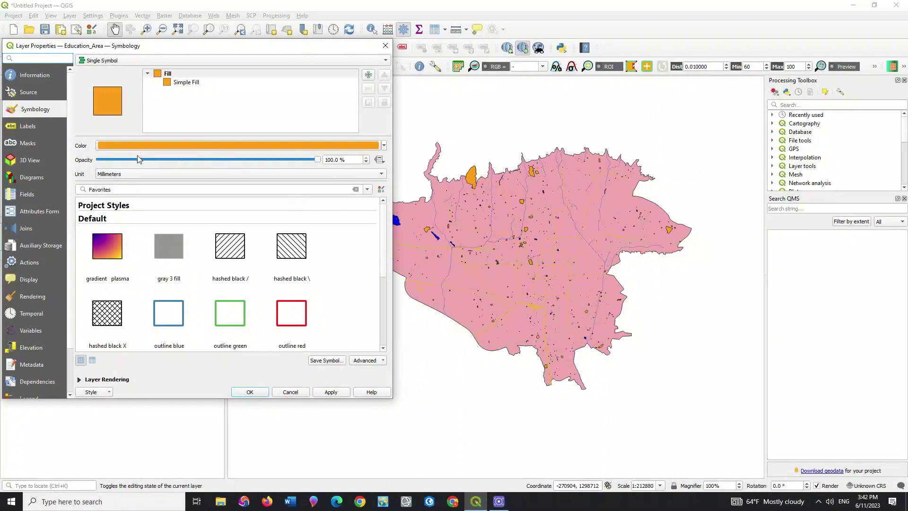
{"action": "scroll", "coordinate": [162, 272], "scroll_direction": "down", "scroll_amount": 3}
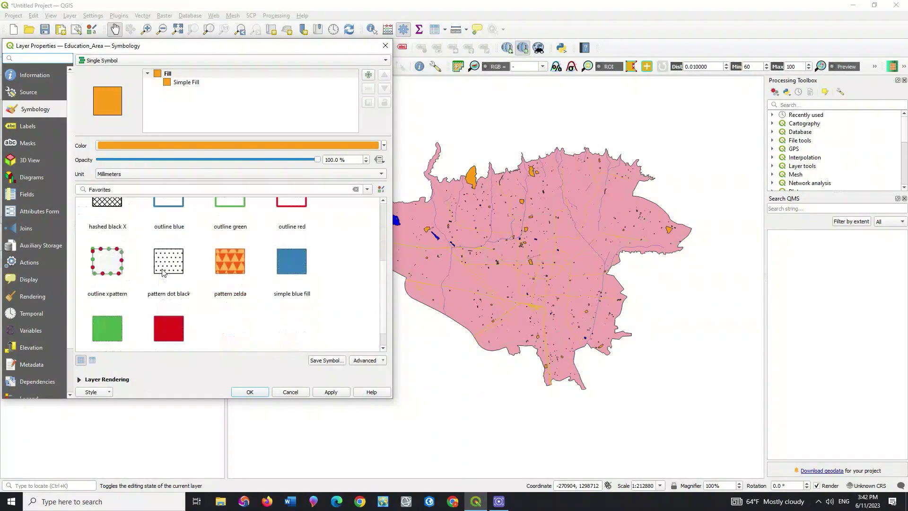
{"action": "left_click", "coordinate": [293, 261]}
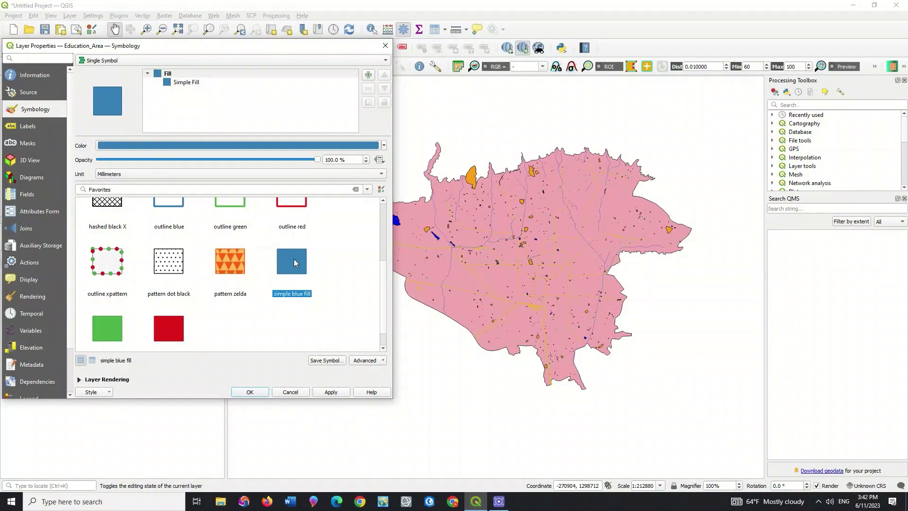
{"action": "scroll", "coordinate": [294, 259], "scroll_direction": "down", "scroll_amount": 1}
{"action": "left_click", "coordinate": [169, 304]}
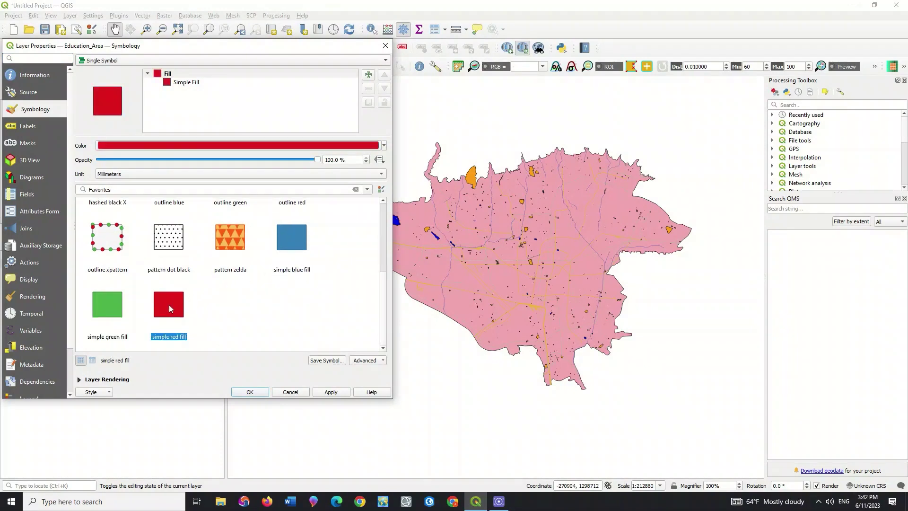
{"action": "scroll", "coordinate": [247, 295], "scroll_direction": "up", "scroll_amount": 5}
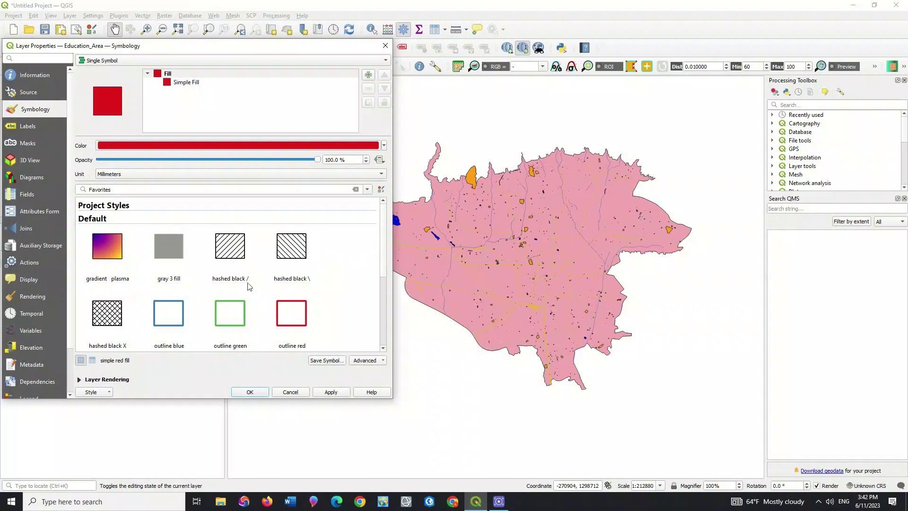
{"action": "mouse_move", "coordinate": [317, 162]}
{"action": "left_mouse_down"}
{"action": "mouse_move", "coordinate": [196, 162]}
{"action": "mouse_move", "coordinate": [323, 163]}
{"action": "left_mouse_up"}
{"action": "left_click", "coordinate": [260, 394]}
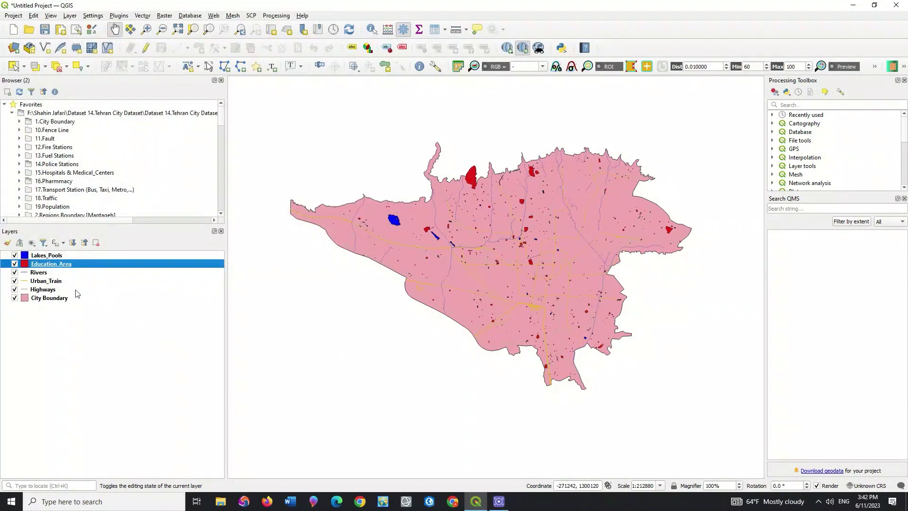
Colour the Rivers lines a bright, fully saturated blue (#0957ff).
{"action": "right_click", "coordinate": [40, 273]}
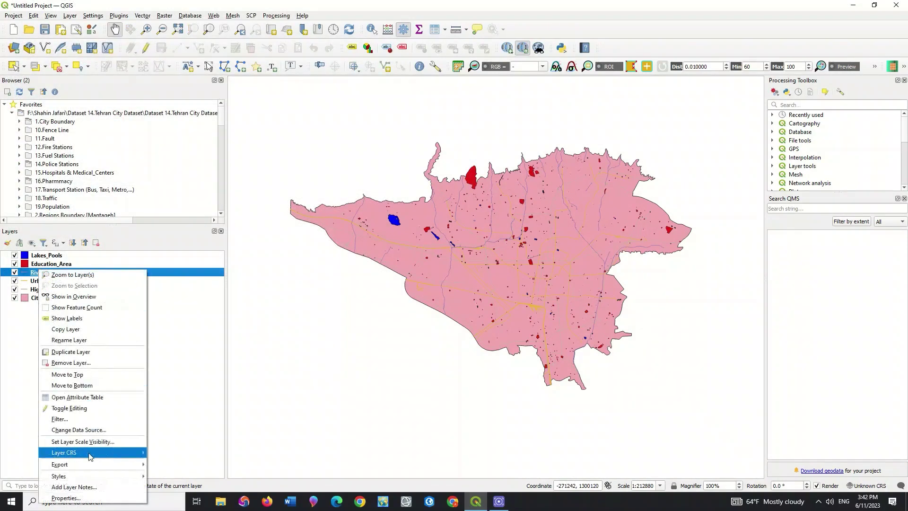
{"action": "left_click", "coordinate": [89, 498]}
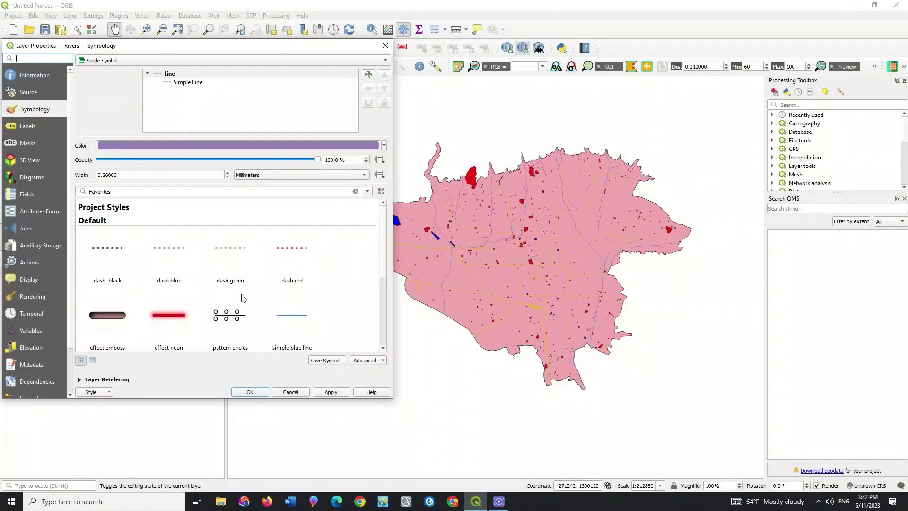
{"action": "scroll", "coordinate": [242, 296], "scroll_direction": "down", "scroll_amount": 2}
{"action": "scroll", "coordinate": [242, 297], "scroll_direction": "down", "scroll_amount": 1}
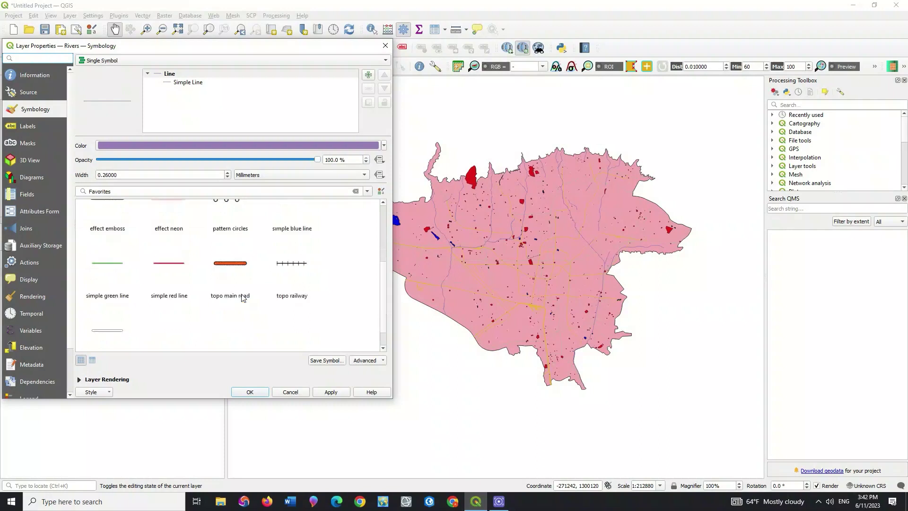
{"action": "scroll", "coordinate": [242, 296], "scroll_direction": "down", "scroll_amount": 1}
{"action": "scroll", "coordinate": [242, 297], "scroll_direction": "up", "scroll_amount": 4}
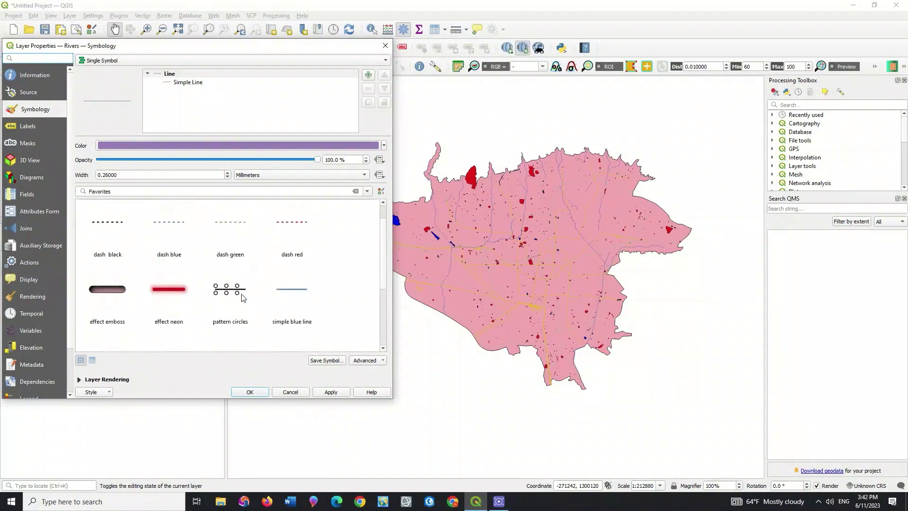
{"action": "left_click", "coordinate": [276, 144]}
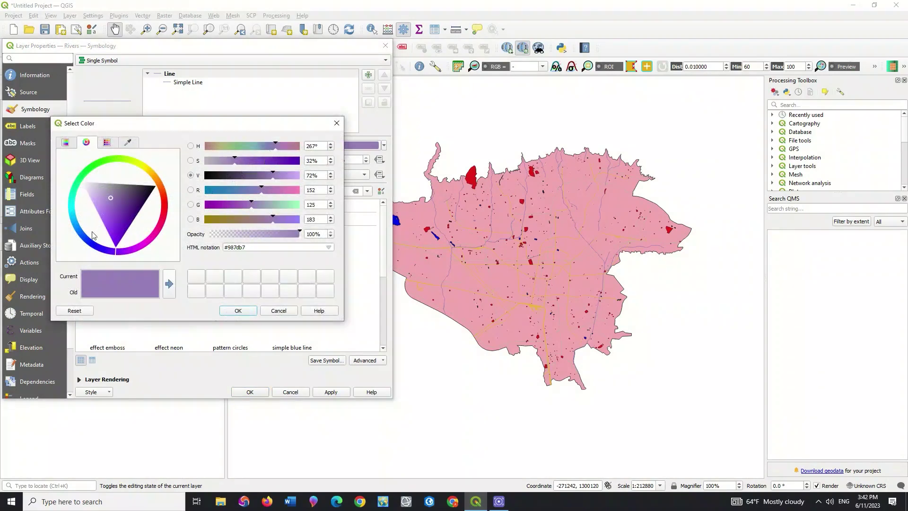
{"action": "left_click", "coordinate": [92, 243]}
{"action": "scroll", "coordinate": [91, 240], "scroll_direction": "down", "scroll_amount": 3}
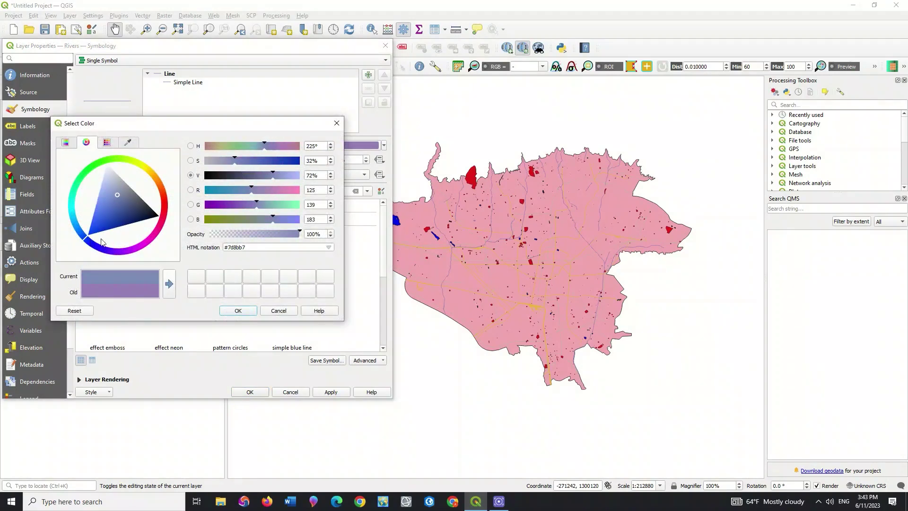
{"action": "left_click", "coordinate": [297, 161]}
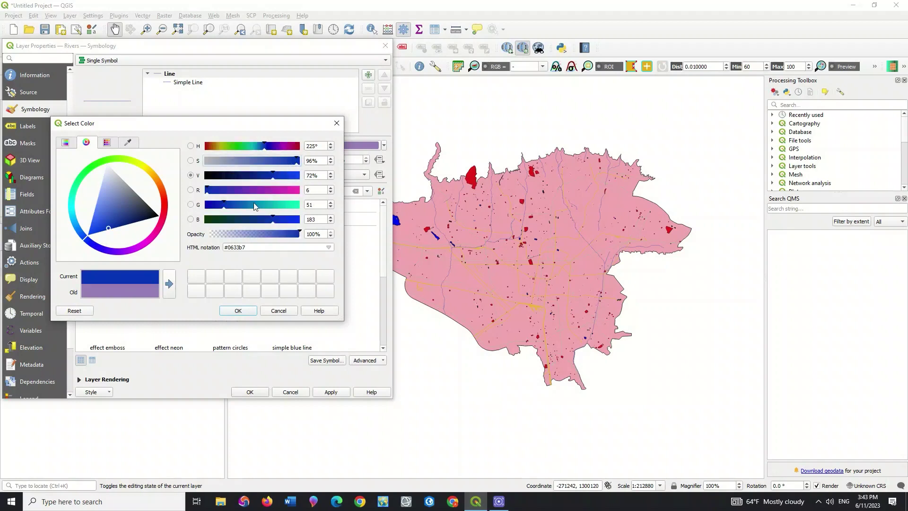
{"action": "left_click_drag", "start_coordinate": [272, 180], "coordinate": [301, 180]}
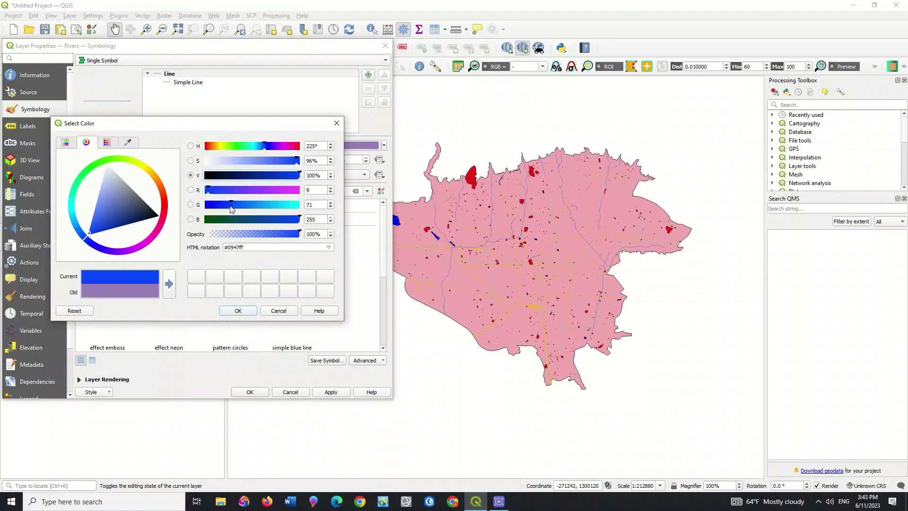
{"action": "left_click_drag", "start_coordinate": [231, 201], "coordinate": [235, 200]}
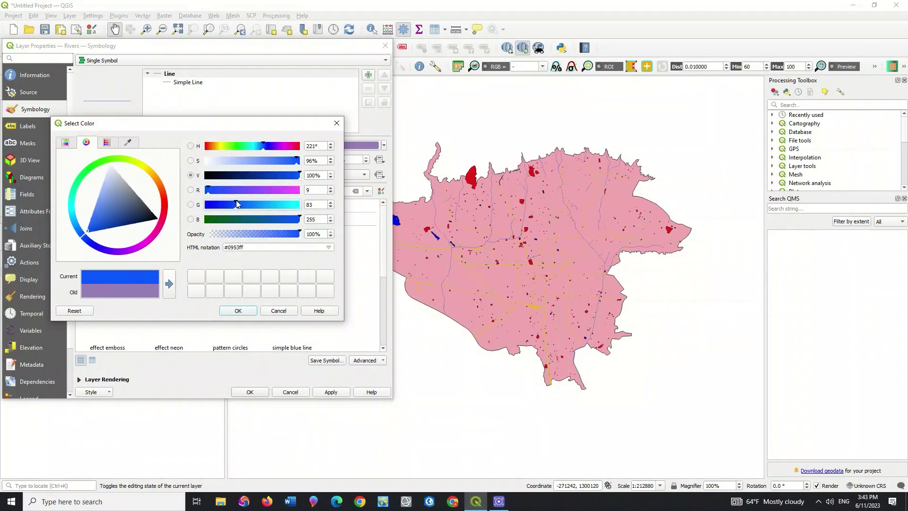
{"action": "left_click", "coordinate": [238, 311]}
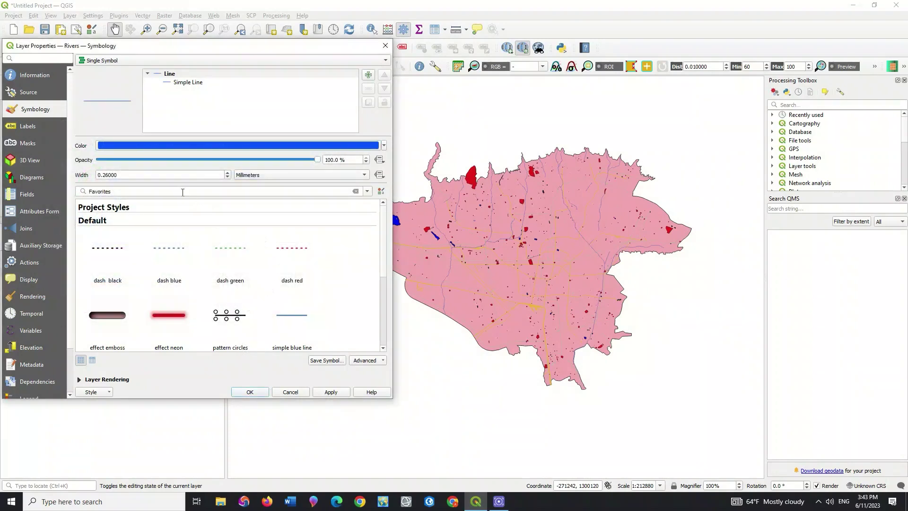
Set the river line width to 0.4 mm, apply, and close the properties.
{"action": "left_click_drag", "start_coordinate": [120, 177], "coordinate": [107, 178]}
{"action": "type", "text": "4"}
{"action": "left_click", "coordinate": [334, 392]}
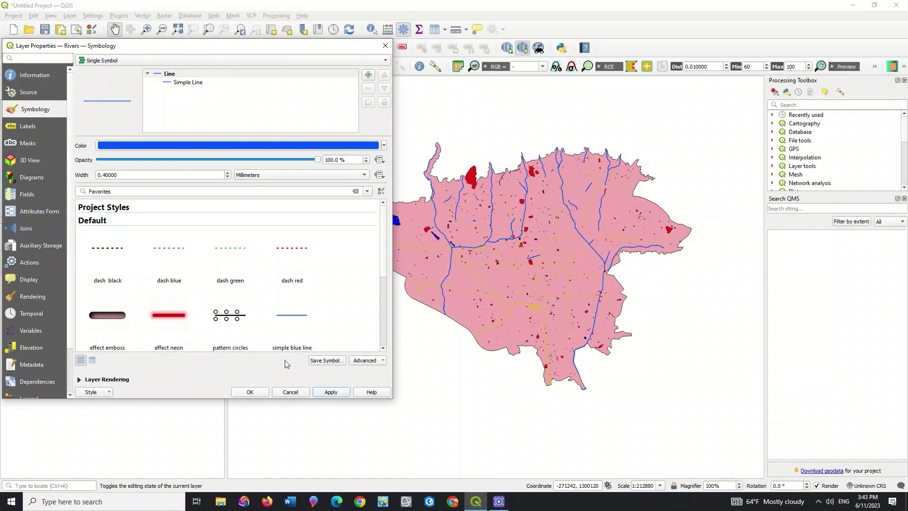
{"action": "left_click", "coordinate": [260, 393]}
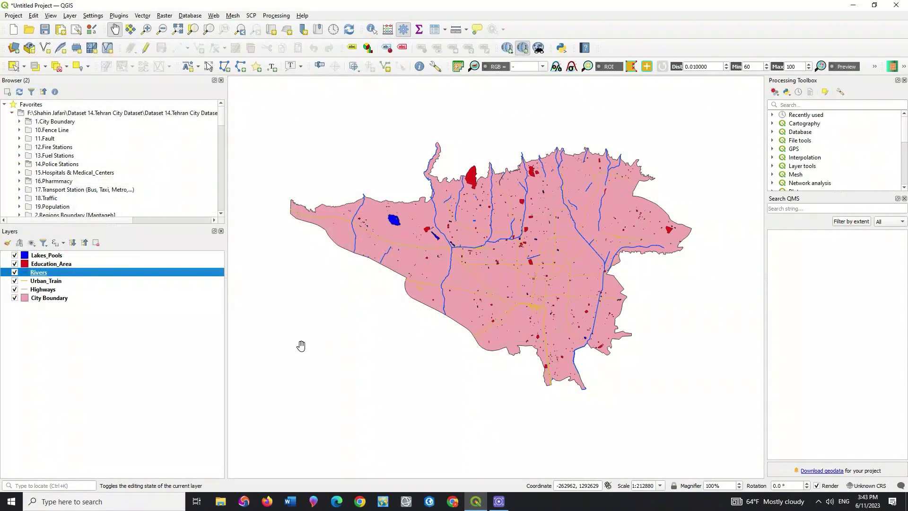
Style Urban_Train with the 'dash black' preset so it draws as black dashed lines.
{"action": "left_click", "coordinate": [50, 281]}
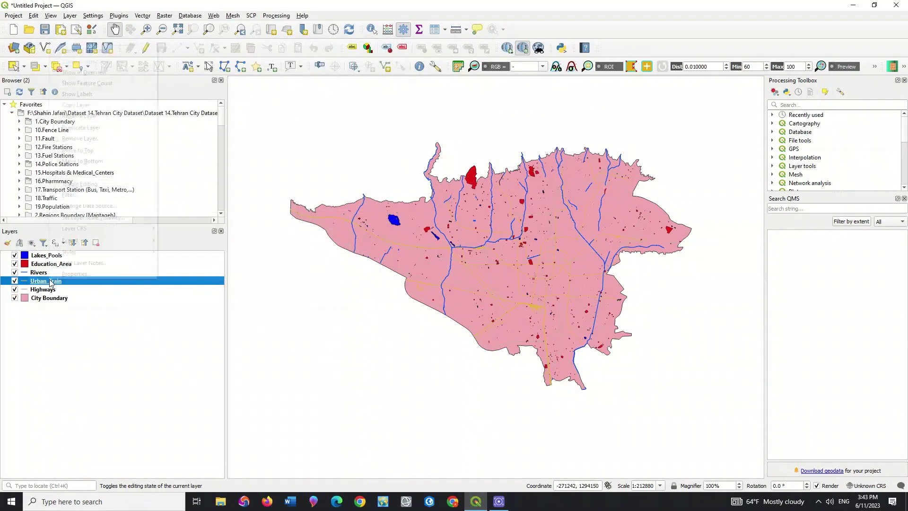
{"action": "right_click", "coordinate": [50, 281]}
{"action": "left_click", "coordinate": [68, 278]}
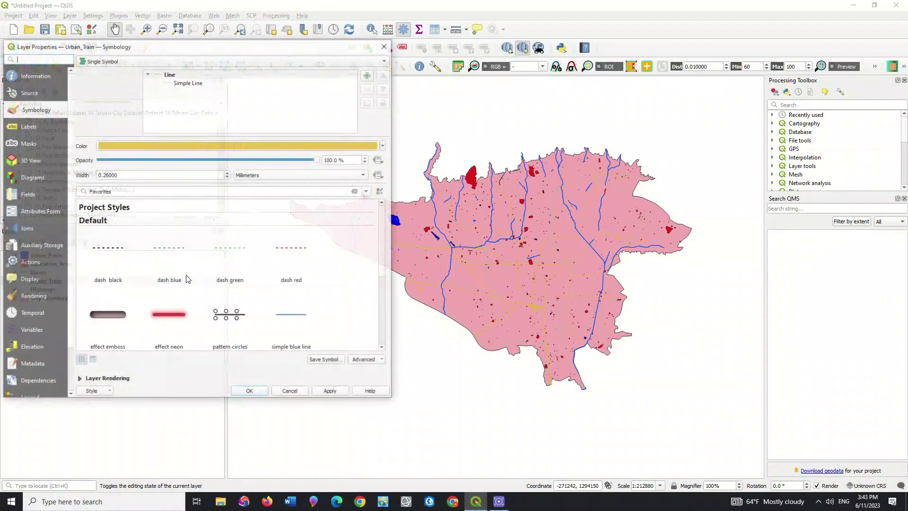
{"action": "left_click_drag", "start_coordinate": [178, 51], "coordinate": [281, 43]}
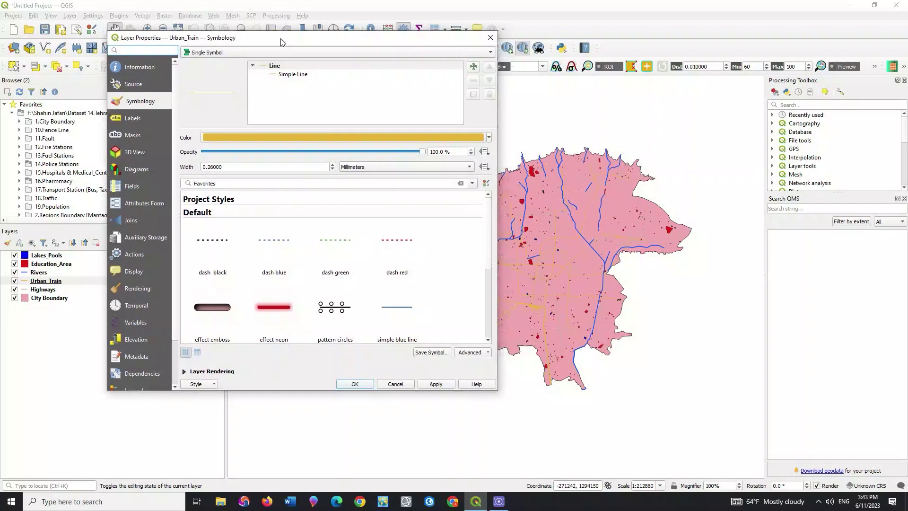
{"action": "left_click", "coordinate": [215, 246]}
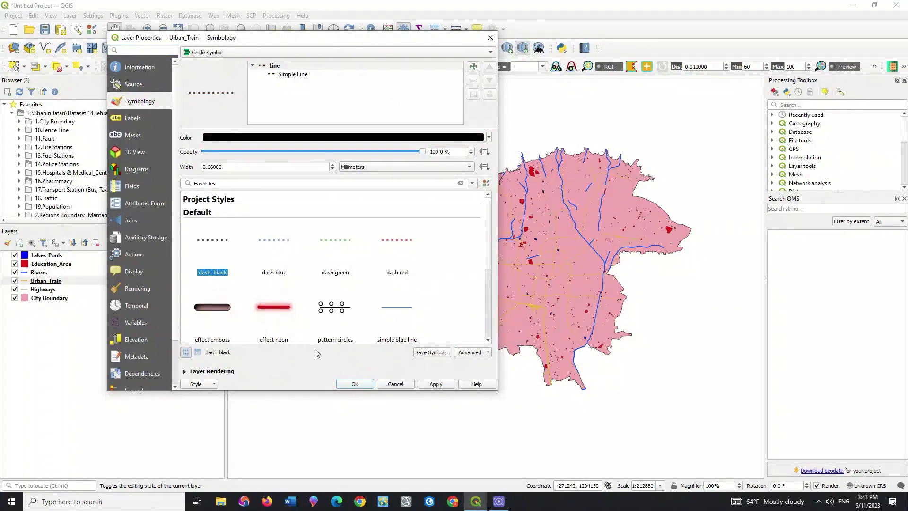
{"action": "left_click", "coordinate": [426, 386]}
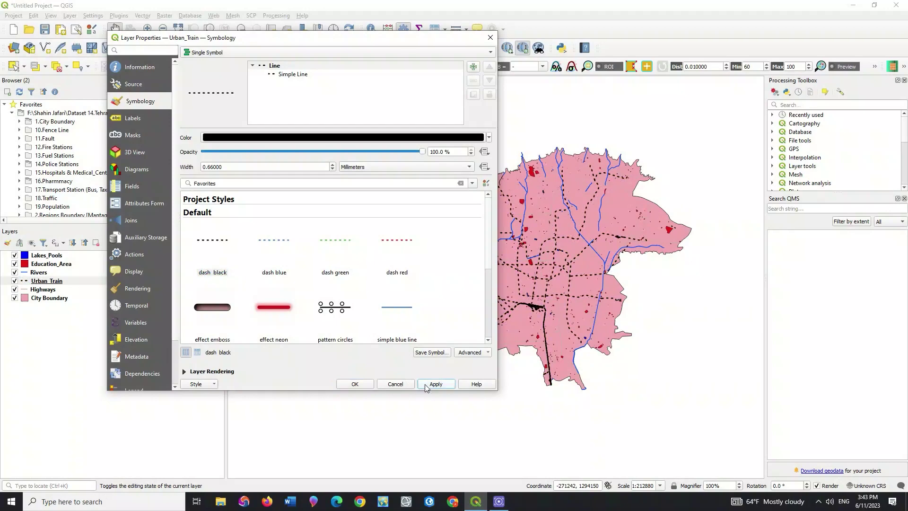
{"action": "left_click", "coordinate": [353, 383]}
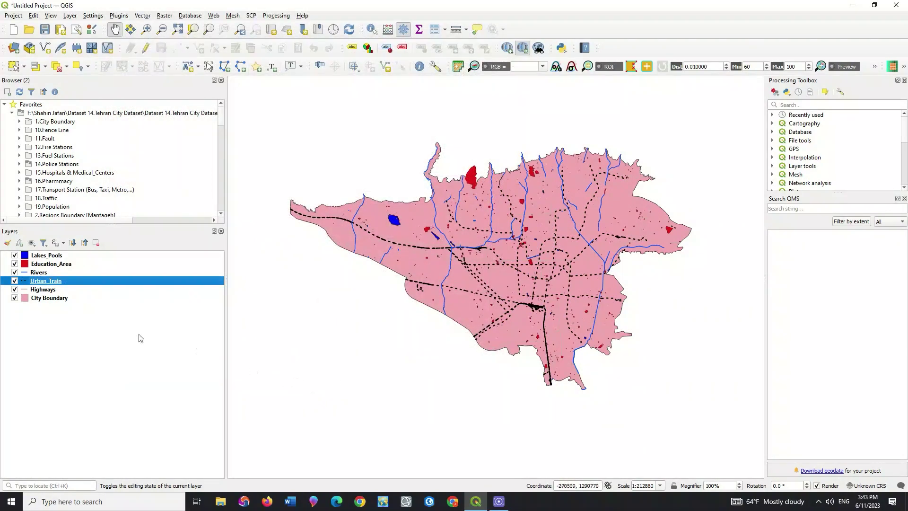
{"action": "left_click", "coordinate": [37, 291]}
Give Highways the 'topo road' preset so roads draw white.
{"action": "double_click", "coordinate": [37, 291]}
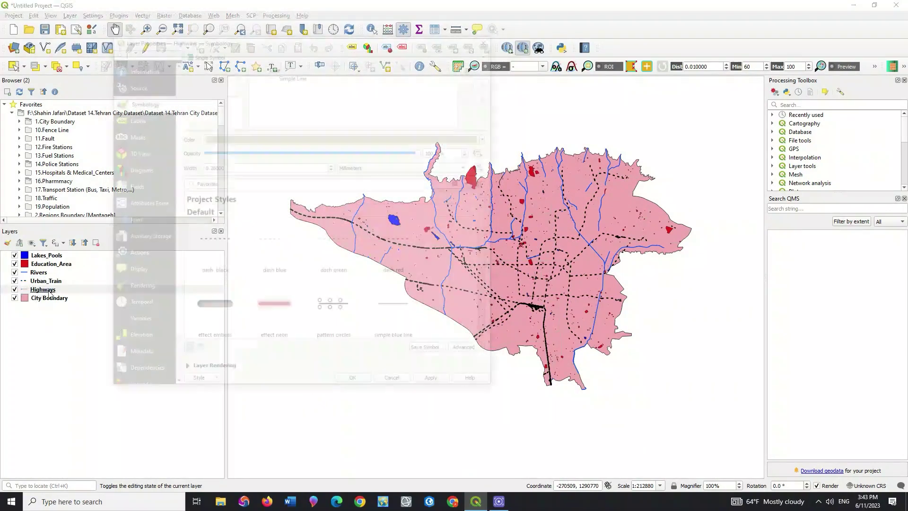
{"action": "scroll", "coordinate": [320, 287], "scroll_direction": "down", "scroll_amount": 3}
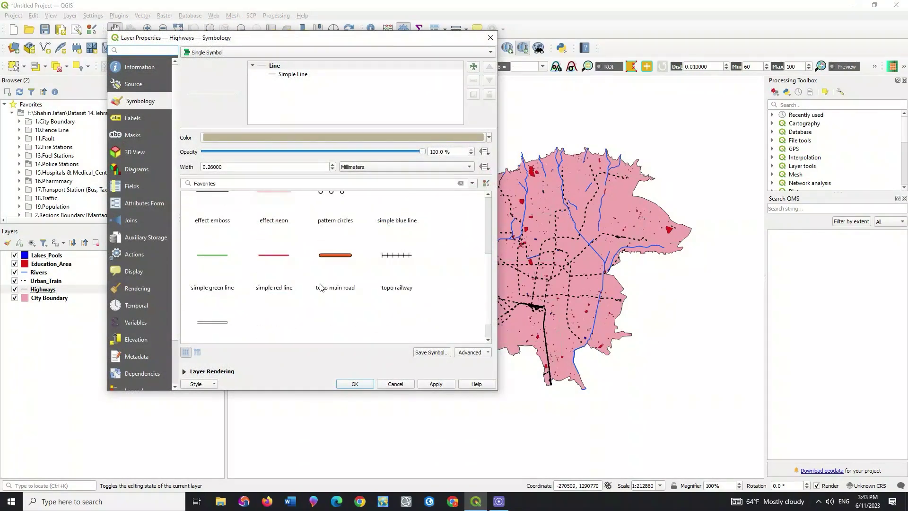
{"action": "scroll", "coordinate": [320, 287], "scroll_direction": "down", "scroll_amount": 1}
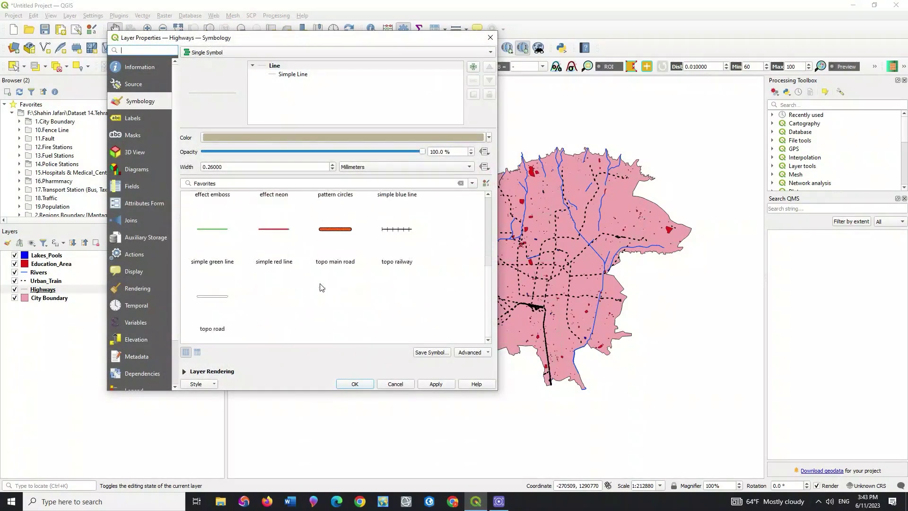
{"action": "left_click", "coordinate": [219, 301]}
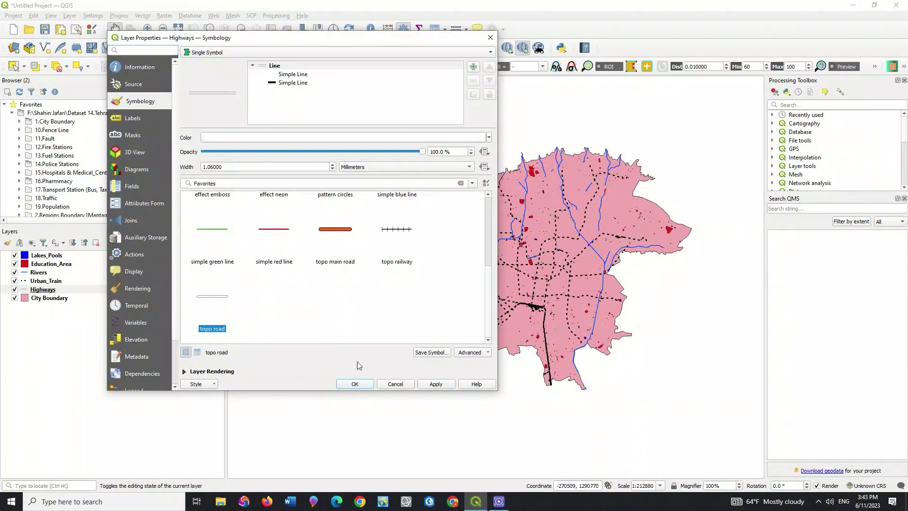
{"action": "left_click", "coordinate": [355, 385]}
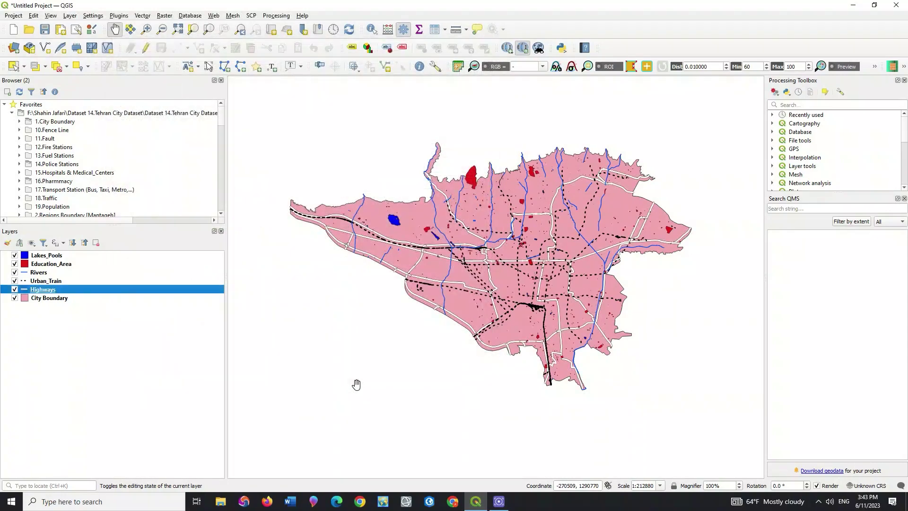
Switch Urban_Train to the 'topo railway' style.
{"action": "left_click", "coordinate": [63, 282]}
{"action": "scroll", "coordinate": [302, 276], "scroll_direction": "down", "scroll_amount": 5}
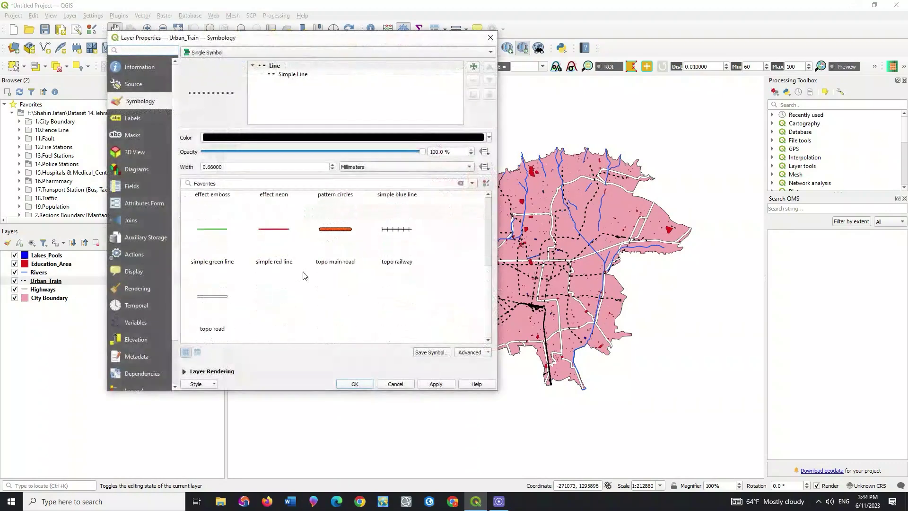
{"action": "left_click", "coordinate": [394, 230]}
{"action": "left_click", "coordinate": [355, 384]}
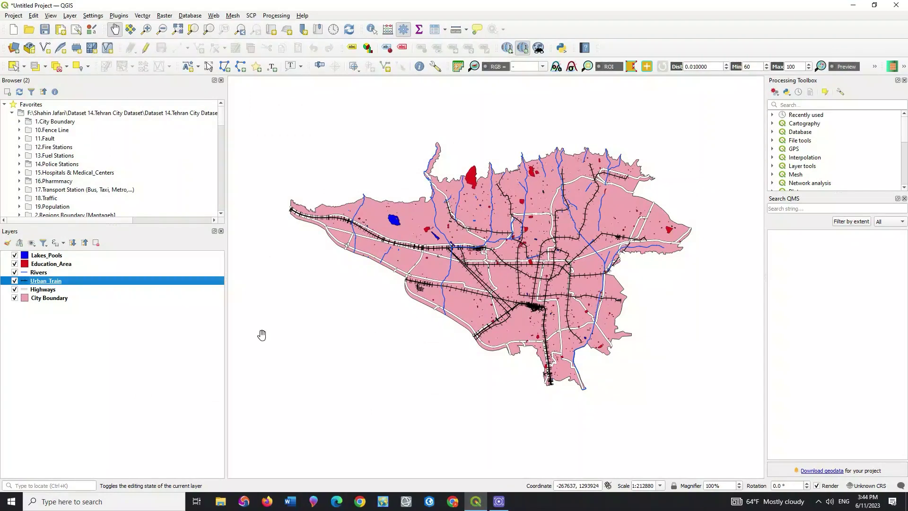
Set the City Boundary fill to deep crimson (#f31160) and apply it.
{"action": "left_click", "coordinate": [60, 300]}
{"action": "double_click", "coordinate": [60, 300]}
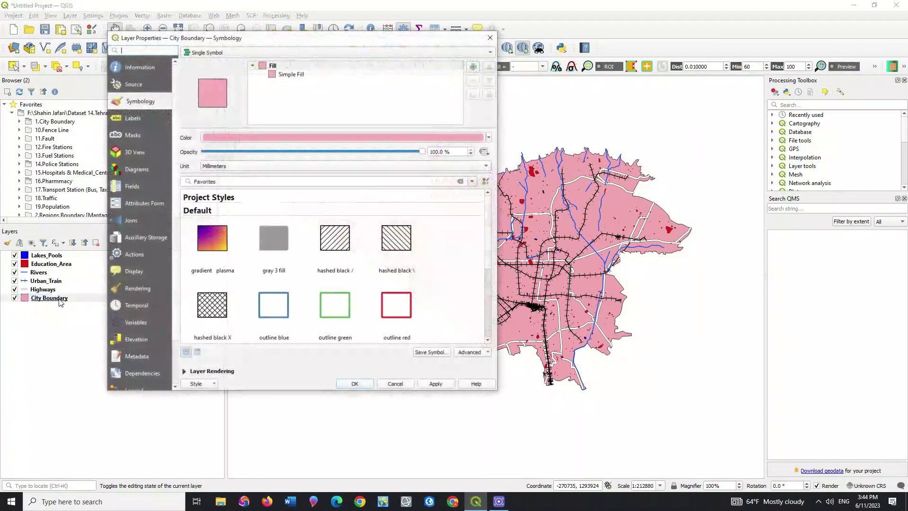
{"action": "left_click", "coordinate": [317, 136]}
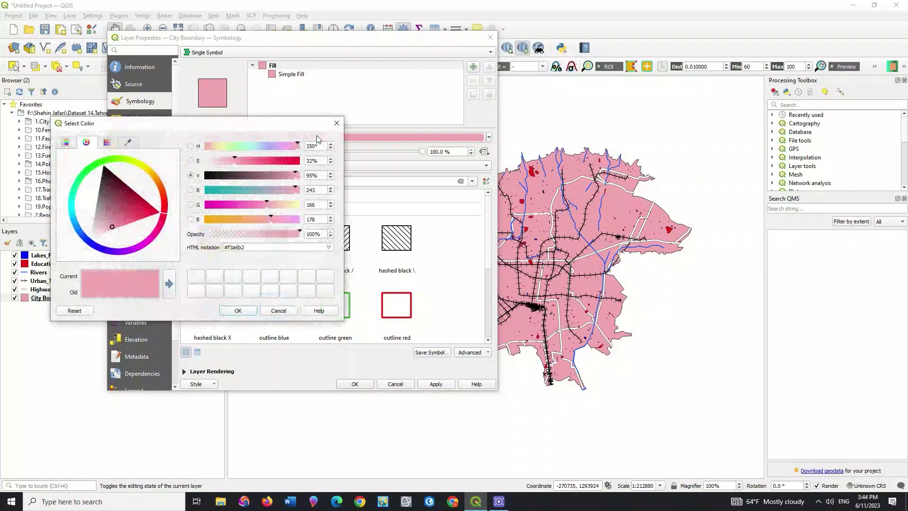
{"action": "left_click_drag", "start_coordinate": [235, 161], "coordinate": [295, 163]}
{"action": "left_click", "coordinate": [293, 161]}
{"action": "left_click", "coordinate": [245, 313]}
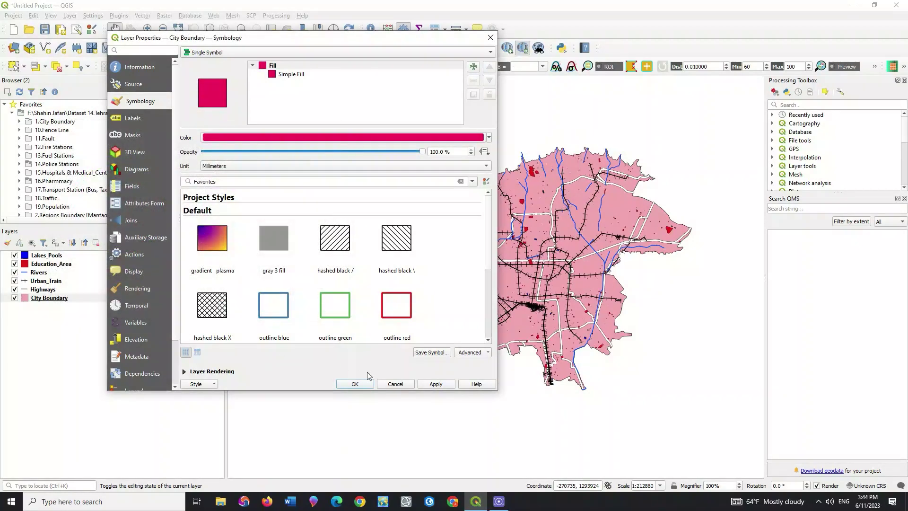
{"action": "left_click", "coordinate": [431, 384]}
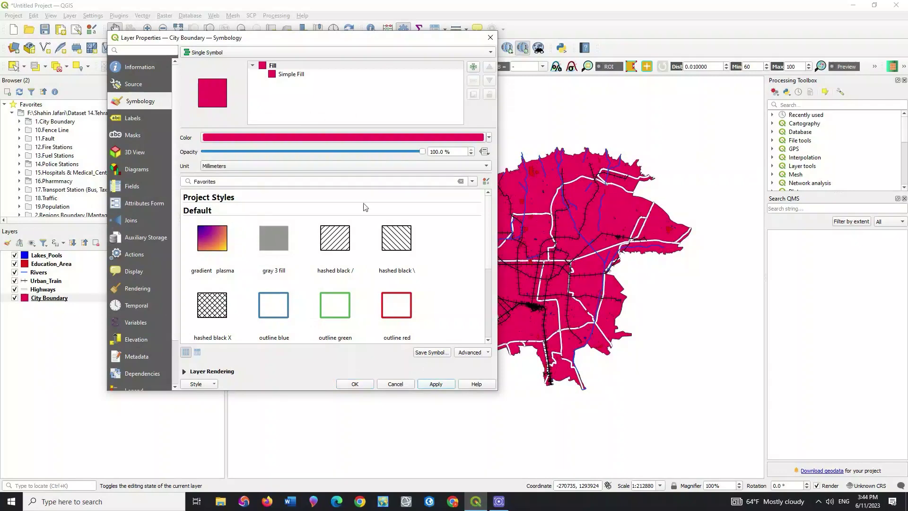
Change the City Boundary fill to cyan #00efc8 (R 0, G 239, B 200), apply, and close.
{"action": "left_click", "coordinate": [343, 137]}
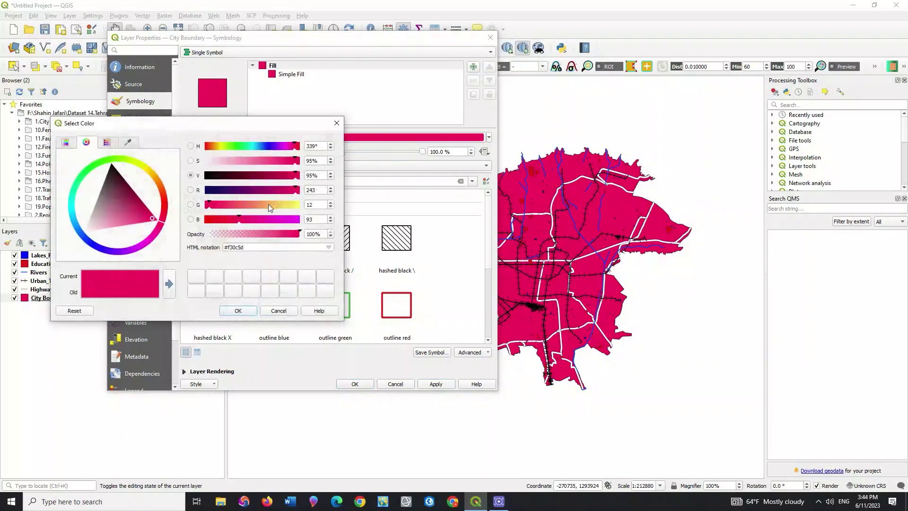
{"action": "left_click", "coordinate": [333, 123]}
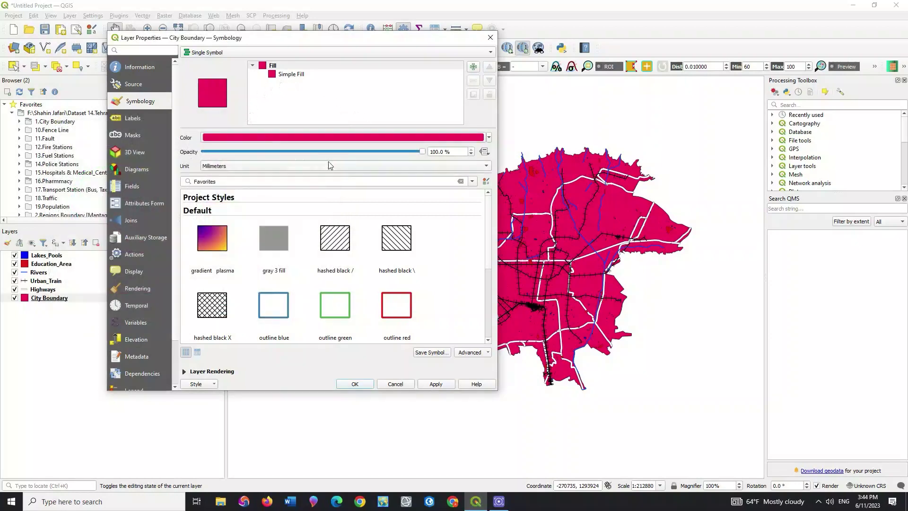
{"action": "left_click", "coordinate": [354, 138]}
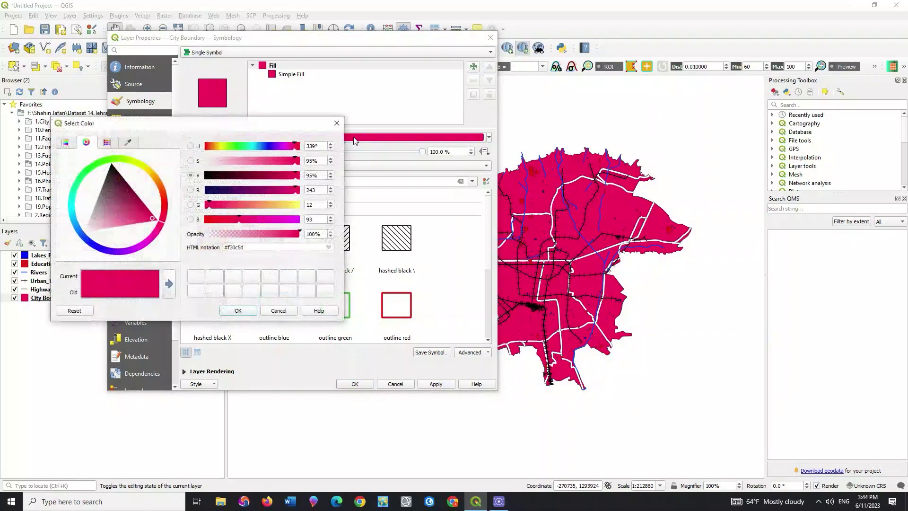
{"action": "left_click", "coordinate": [319, 191]}
{"action": "type", "text": "0"}
{"action": "key", "text": "BackSpace"}
{"action": "key", "text": "BackSpace"}
{"action": "type", "text": "0"}
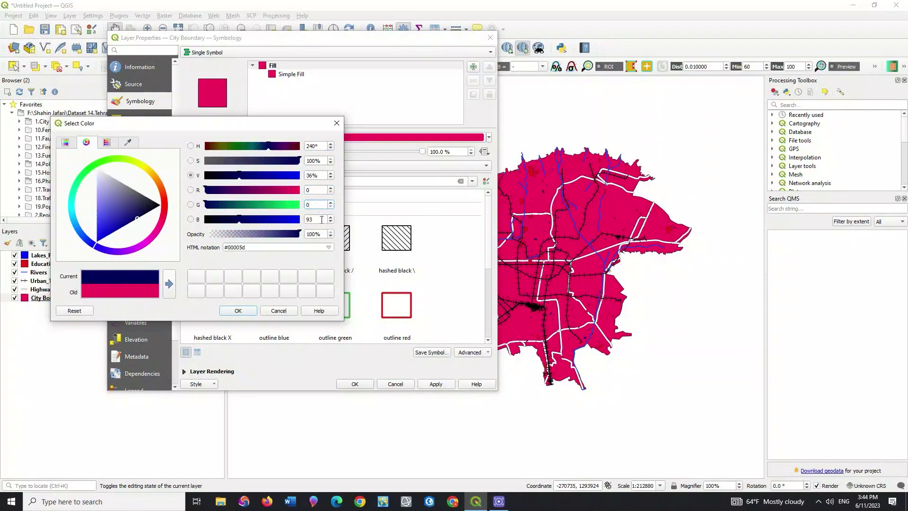
{"action": "type", "text": "200"}
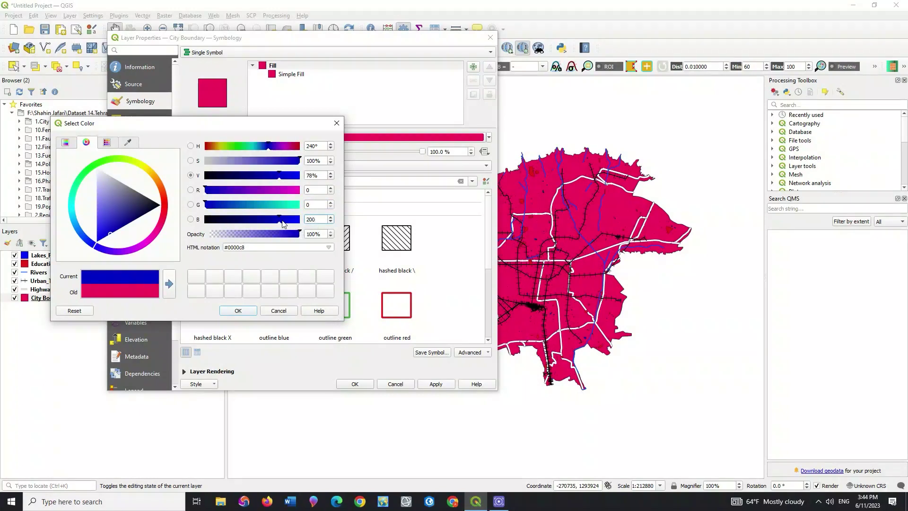
{"action": "left_click_drag", "start_coordinate": [279, 205], "coordinate": [295, 211]}
{"action": "left_click", "coordinate": [239, 310]}
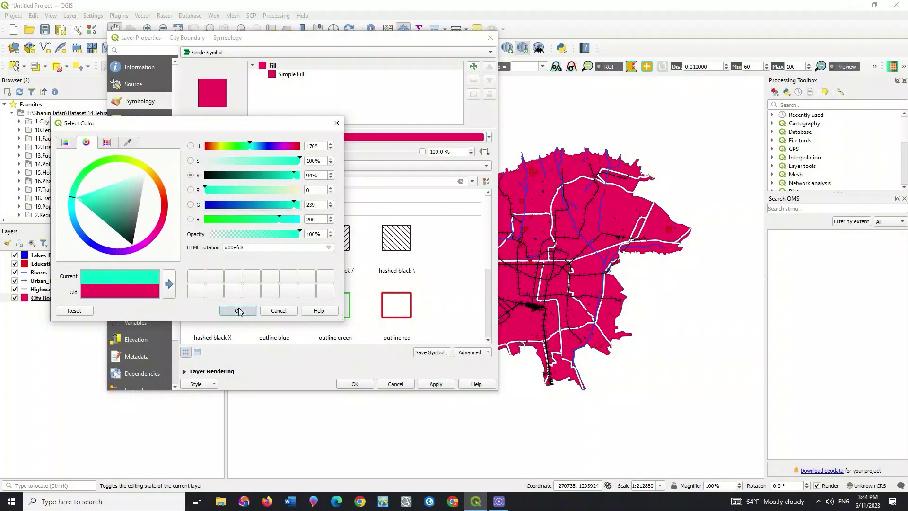
{"action": "left_click", "coordinate": [425, 384]}
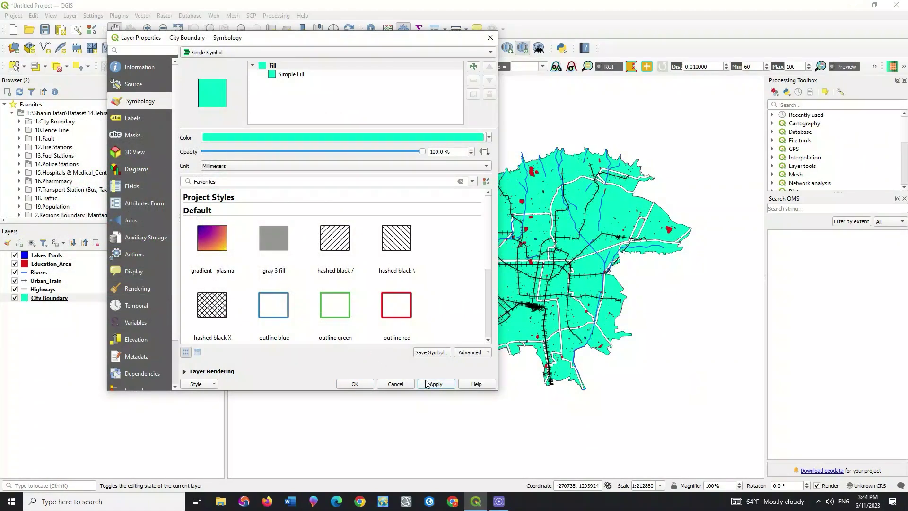
{"action": "left_click", "coordinate": [355, 384]}
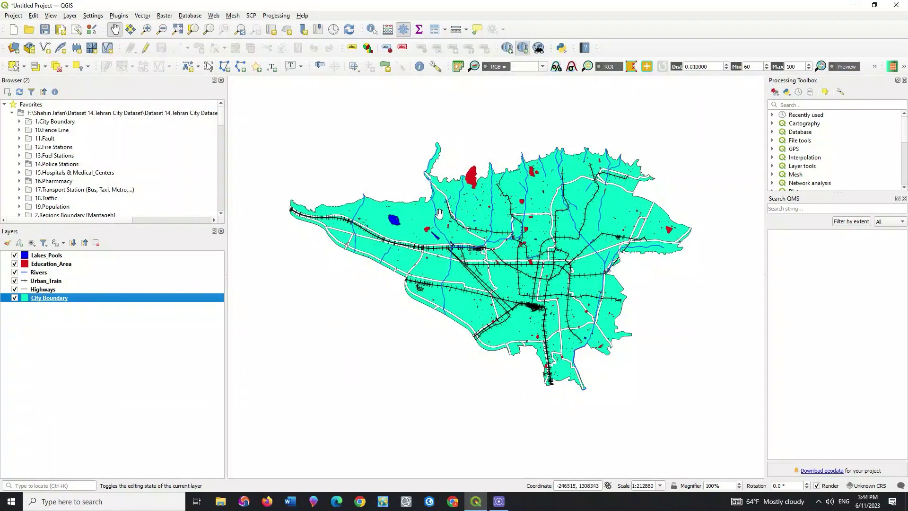
Zoom and pan toward northern Tehran, then open the Education_Area layer properties.
{"action": "left_click", "coordinate": [166, 352]}
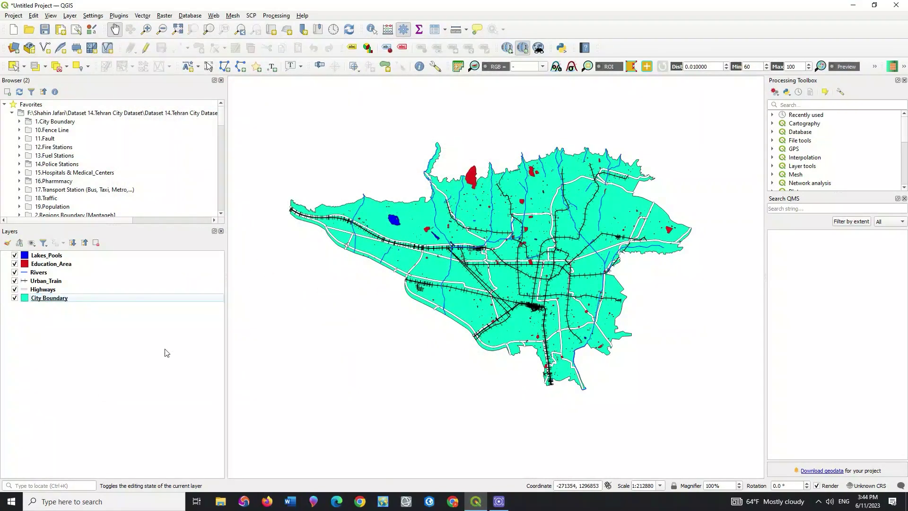
{"action": "scroll", "coordinate": [442, 222], "scroll_direction": "up", "scroll_amount": 2}
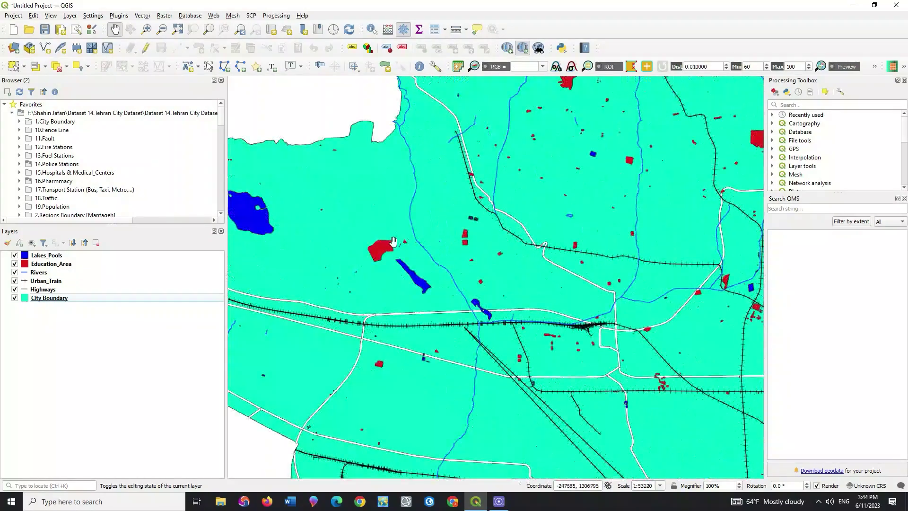
{"action": "left_click_drag", "start_coordinate": [391, 212], "coordinate": [287, 300]}
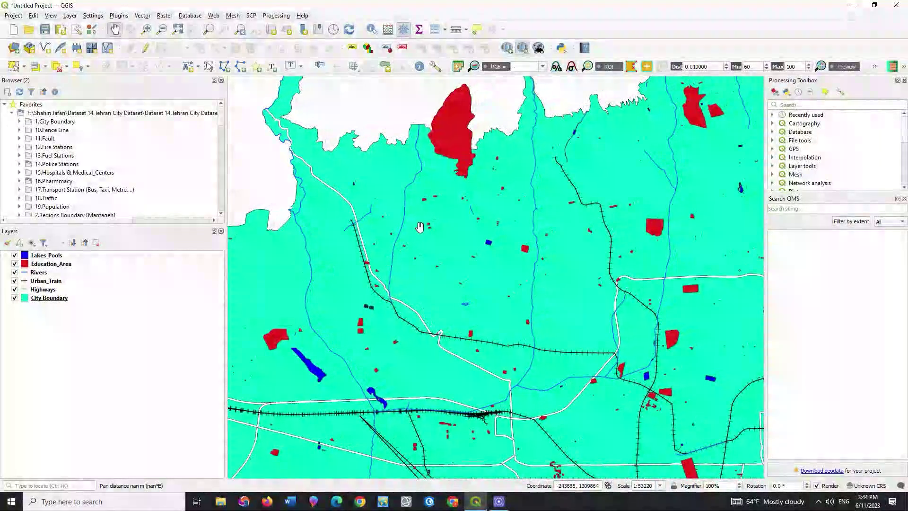
{"action": "left_click_drag", "start_coordinate": [431, 199], "coordinate": [369, 253]}
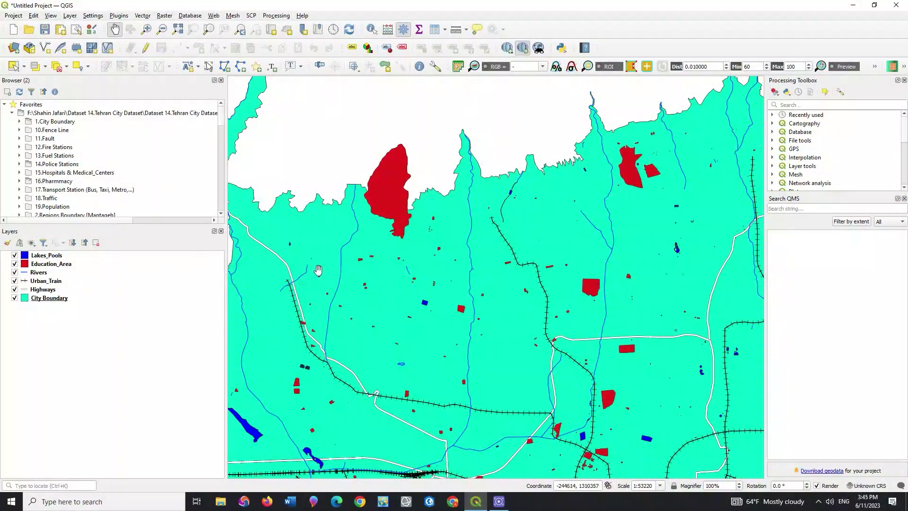
{"action": "double_click", "coordinate": [52, 263]}
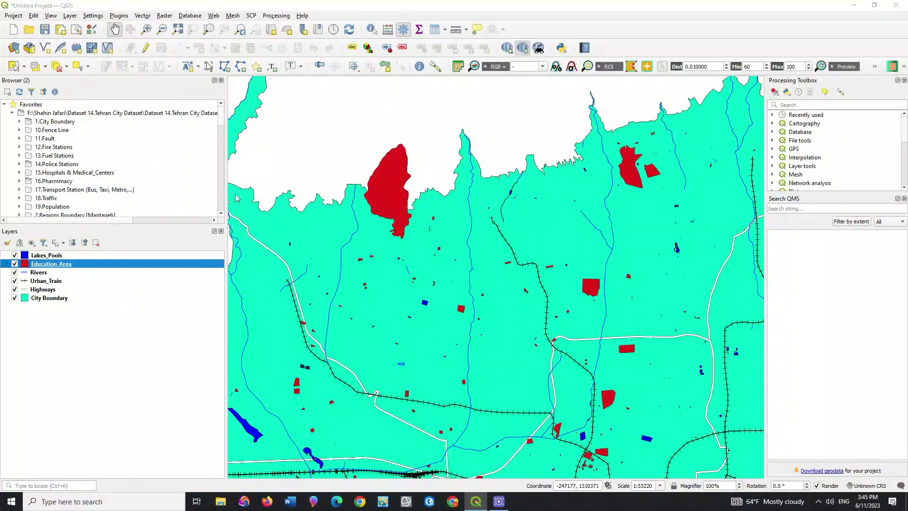
Switch Education_Area to Categorized styling and classify it by the Landuse field.
{"action": "left_click", "coordinate": [223, 53]}
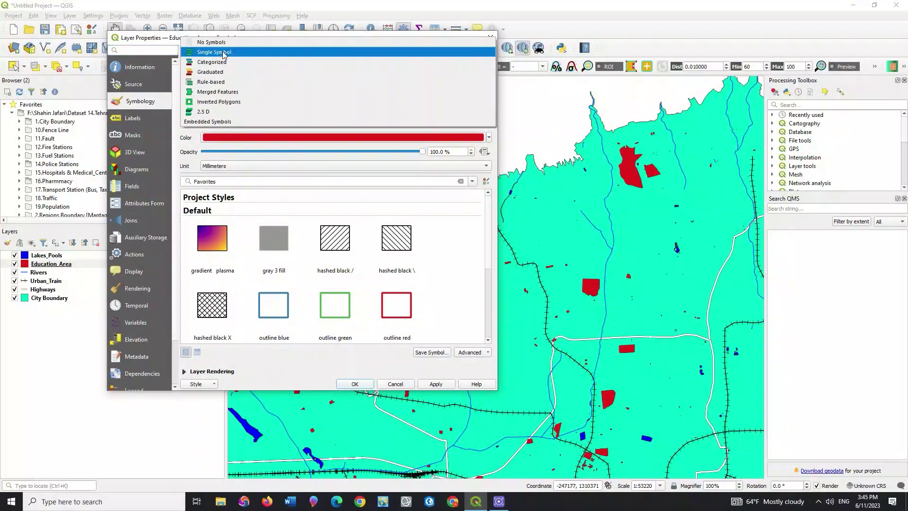
{"action": "left_click", "coordinate": [226, 62]}
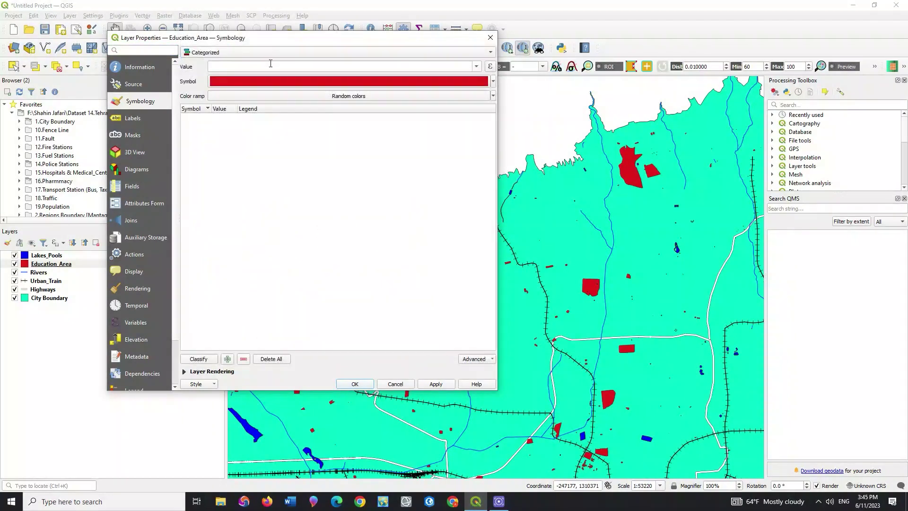
{"action": "left_click", "coordinate": [476, 67]}
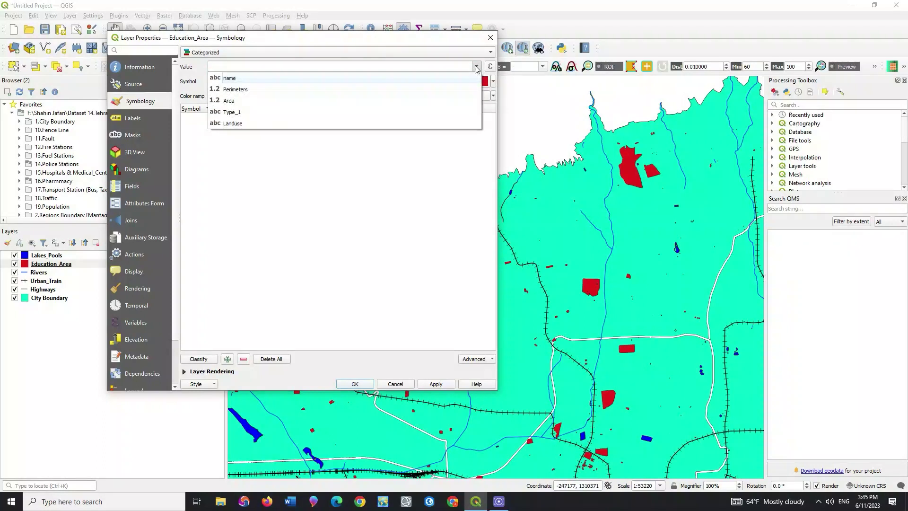
{"action": "left_click", "coordinate": [283, 123]}
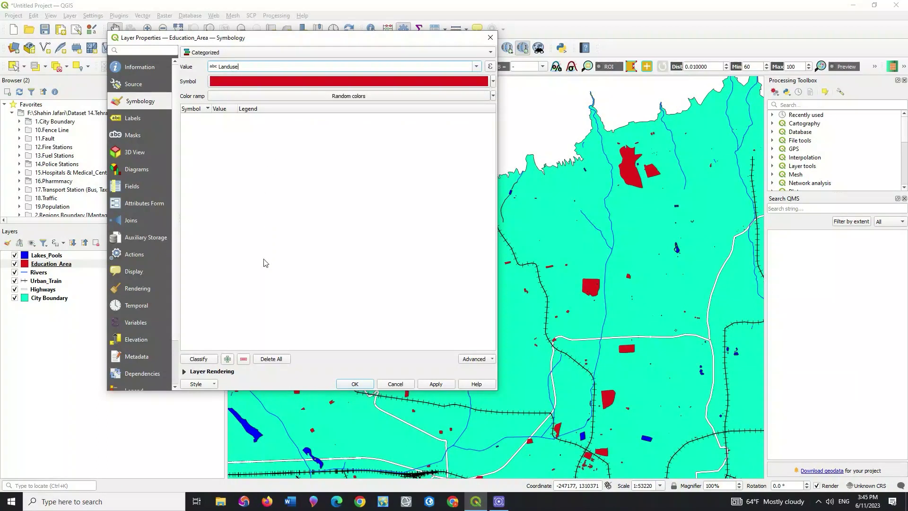
{"action": "left_click", "coordinate": [212, 361]}
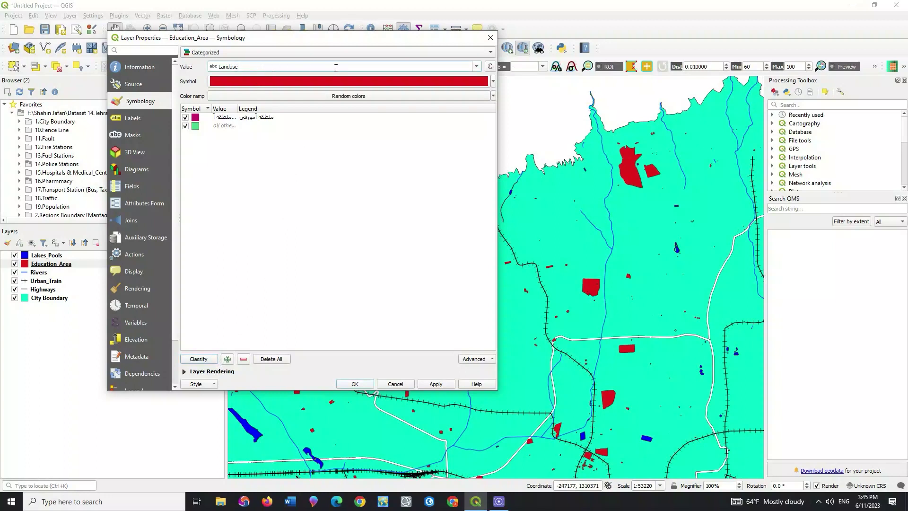
Reclassify the categories by the name field instead, declining to delete existing classes.
{"action": "left_click", "coordinate": [475, 66]}
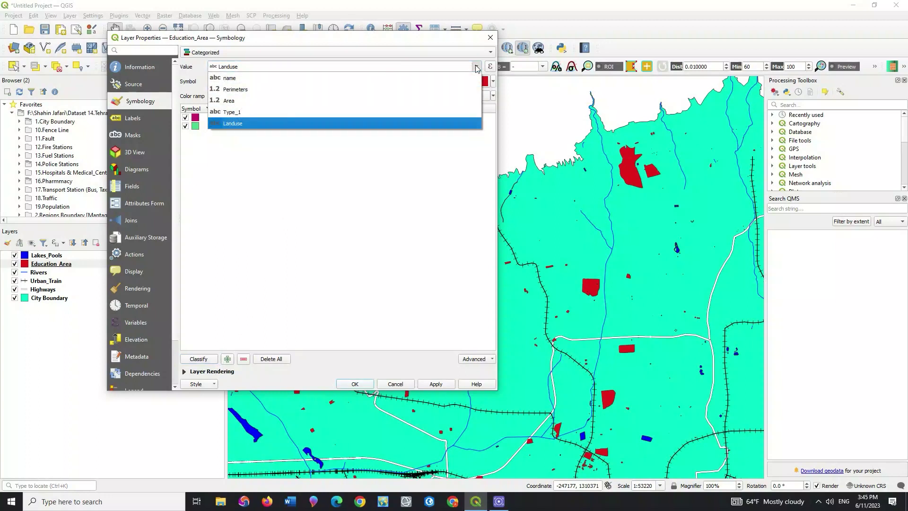
{"action": "left_click", "coordinate": [459, 78]}
{"action": "left_click", "coordinate": [198, 359]}
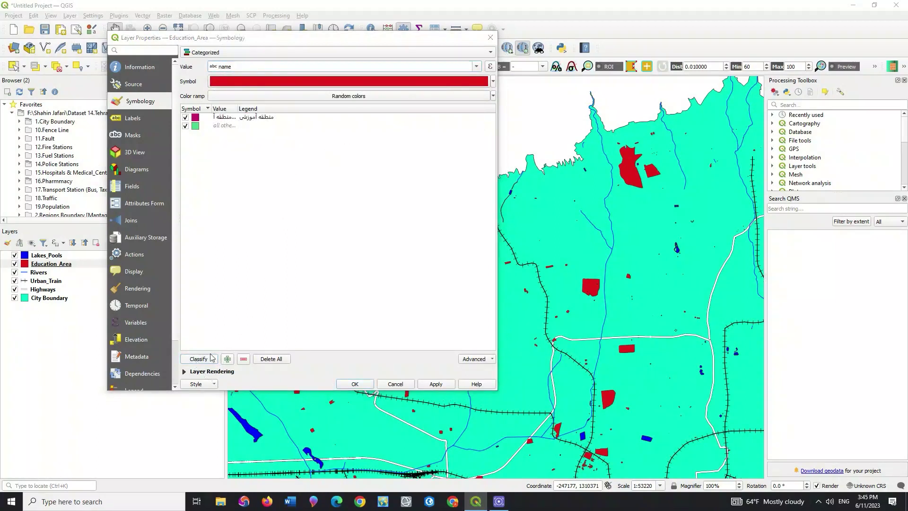
{"action": "left_click", "coordinate": [332, 227]}
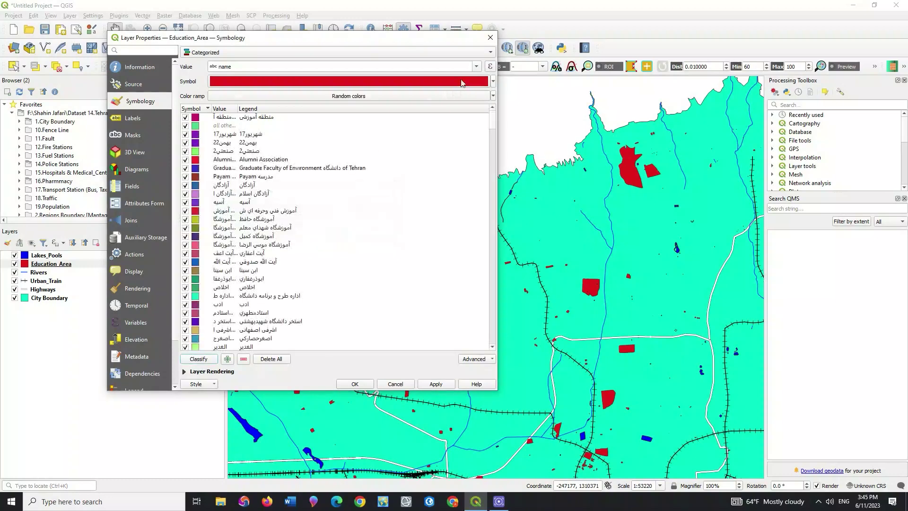
{"action": "scroll", "coordinate": [374, 185], "scroll_direction": "down", "scroll_amount": 9}
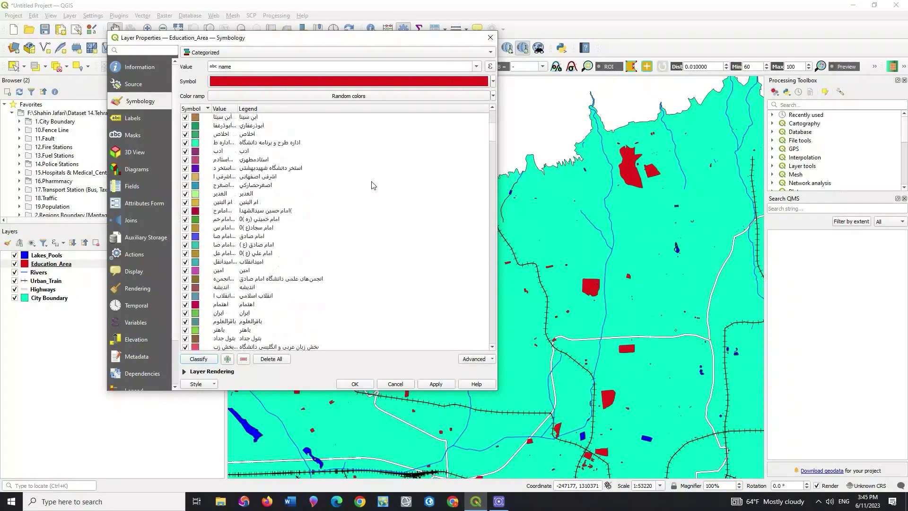
{"action": "scroll", "coordinate": [374, 185], "scroll_direction": "down", "scroll_amount": 4}
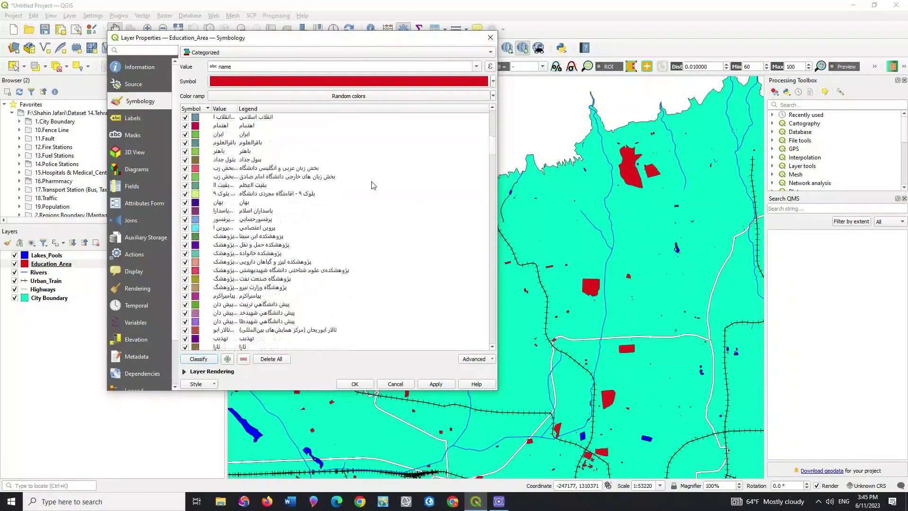
Apply the categorized colours, close the layer properties, and pan to see more of the city.
{"action": "left_click", "coordinate": [435, 384]}
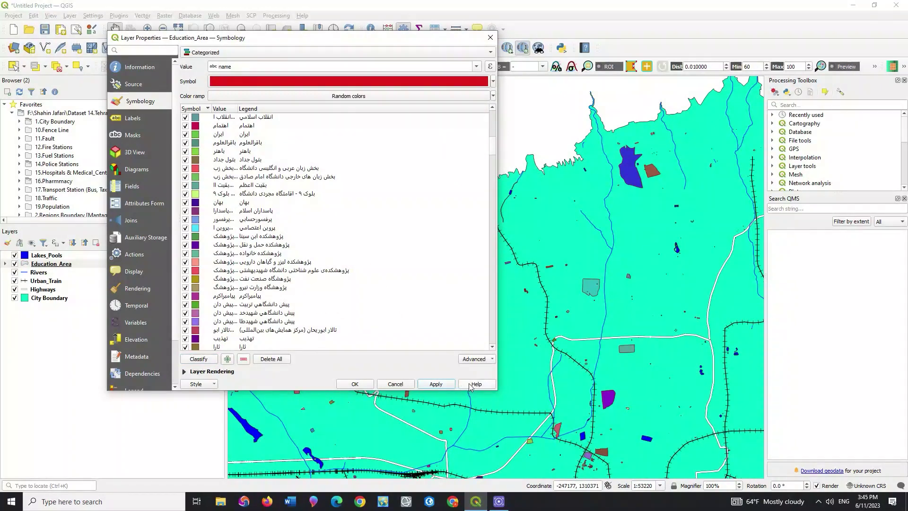
{"action": "left_click", "coordinate": [366, 385]}
{"action": "scroll", "coordinate": [413, 206], "scroll_direction": "down", "scroll_amount": 2}
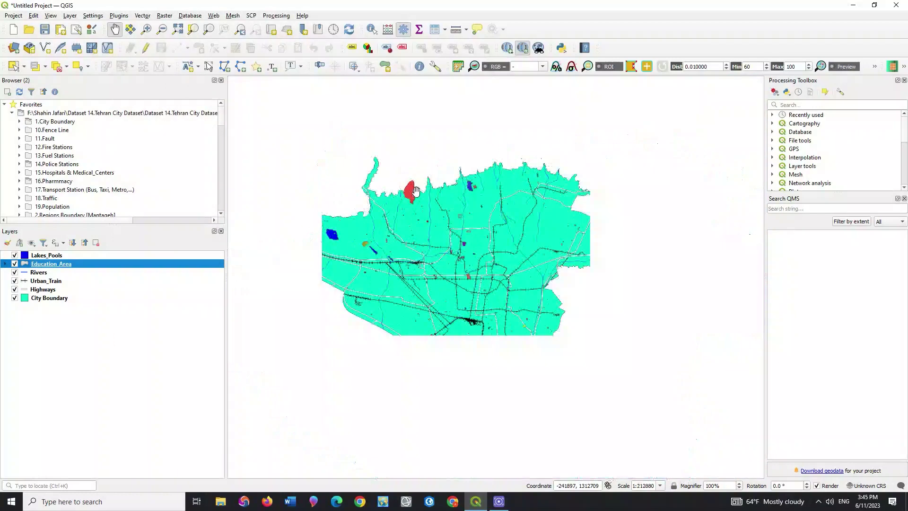
{"action": "scroll", "coordinate": [414, 190], "scroll_direction": "up", "scroll_amount": 1}
{"action": "left_click_drag", "start_coordinate": [414, 190], "coordinate": [459, 169]}
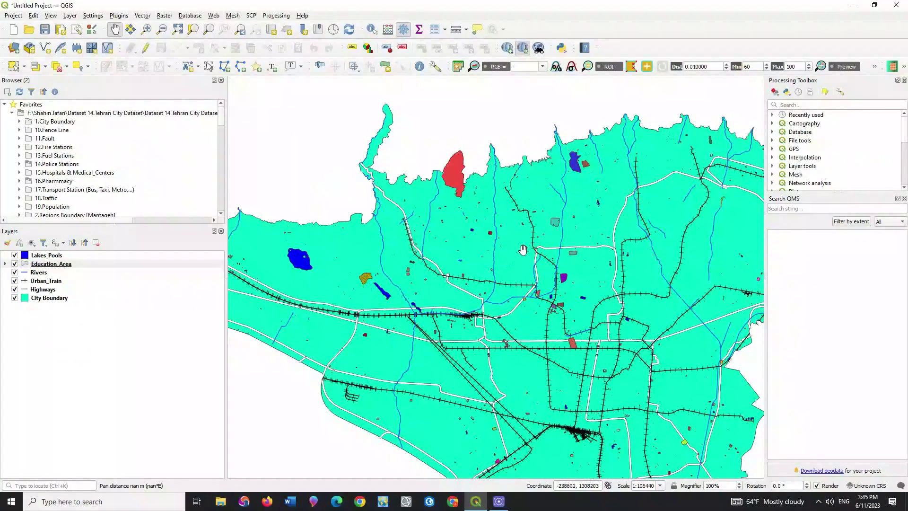